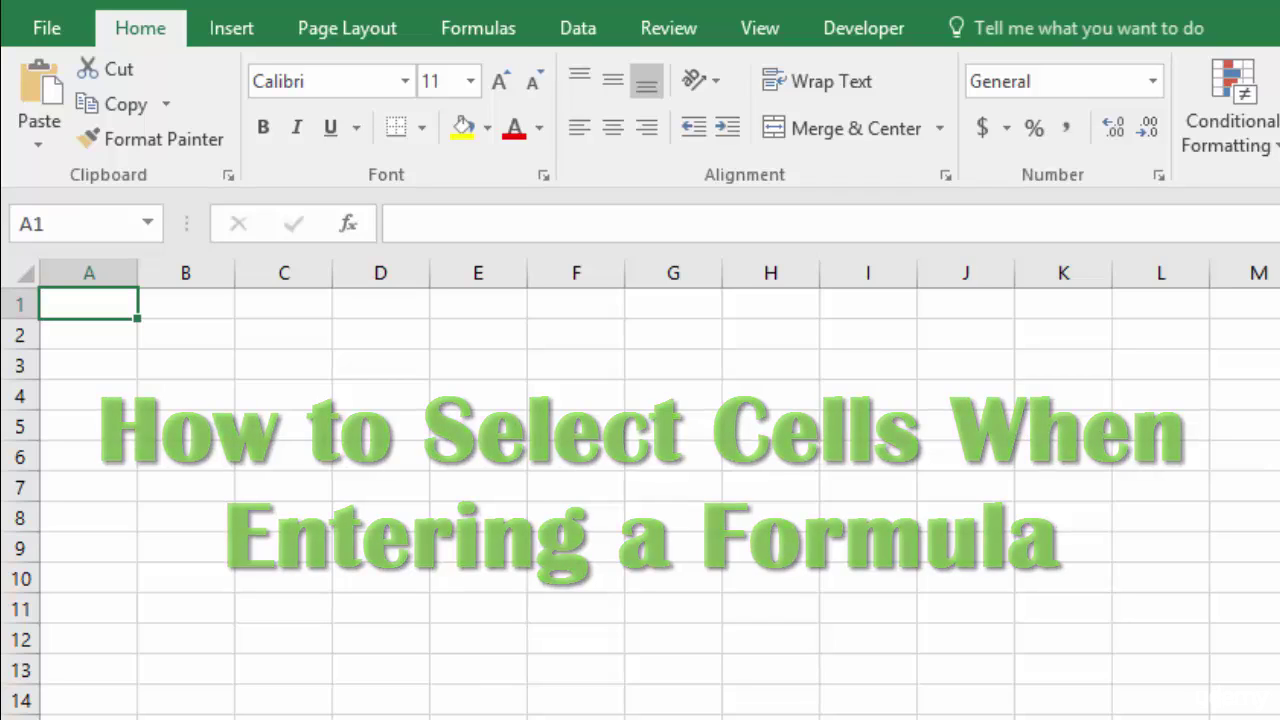
Move the active cell across row 1 to D1, and from there to A5
left_click(185, 304)
key("Right")
key("Right")
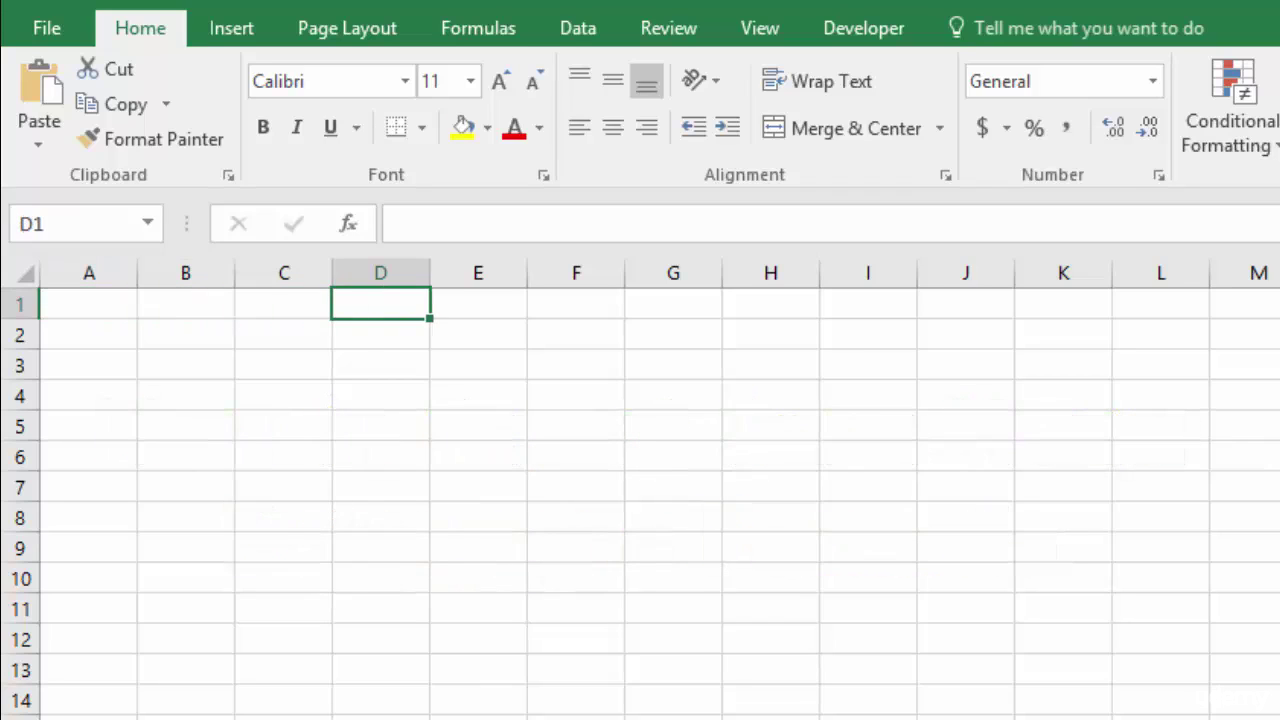
key("Down")
key("Down")
key("Down")
key("Down")
key("Left")
key("Left")
key("Left")
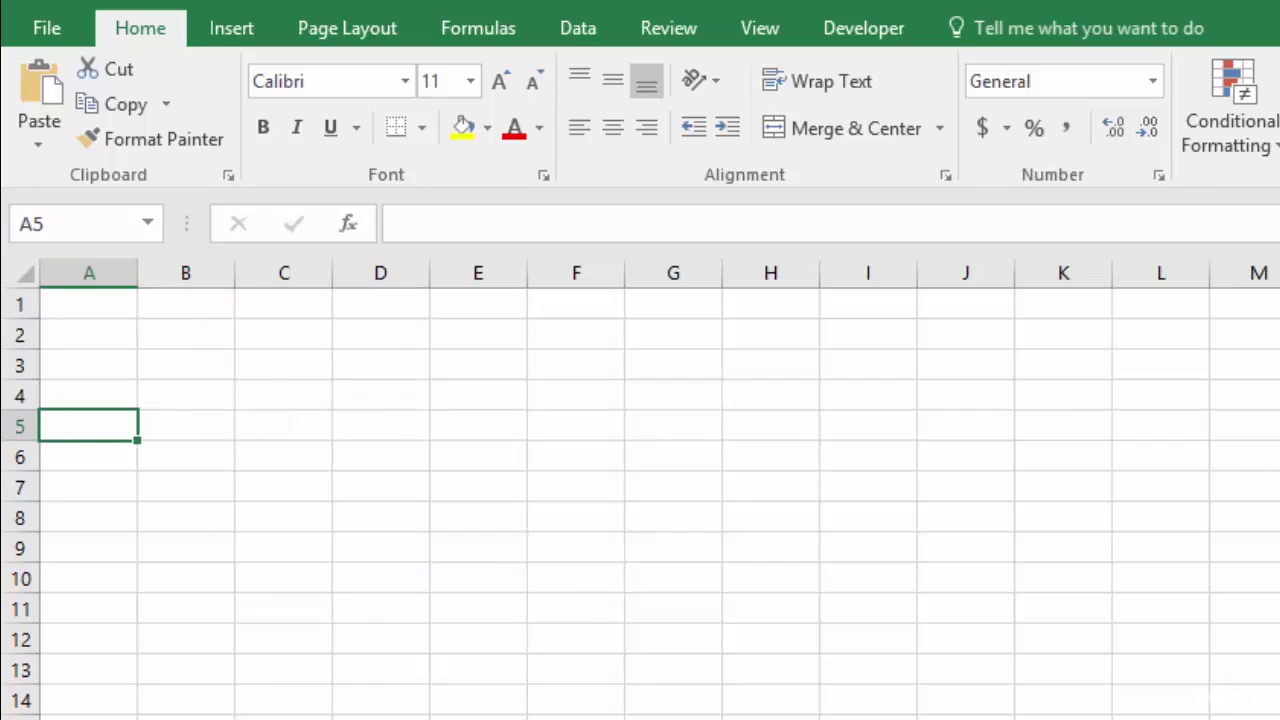
Return to cell A1 and extend the selection from there over the range A1:E7
key("Up")
key("Up")
key("Up")
key("Up")
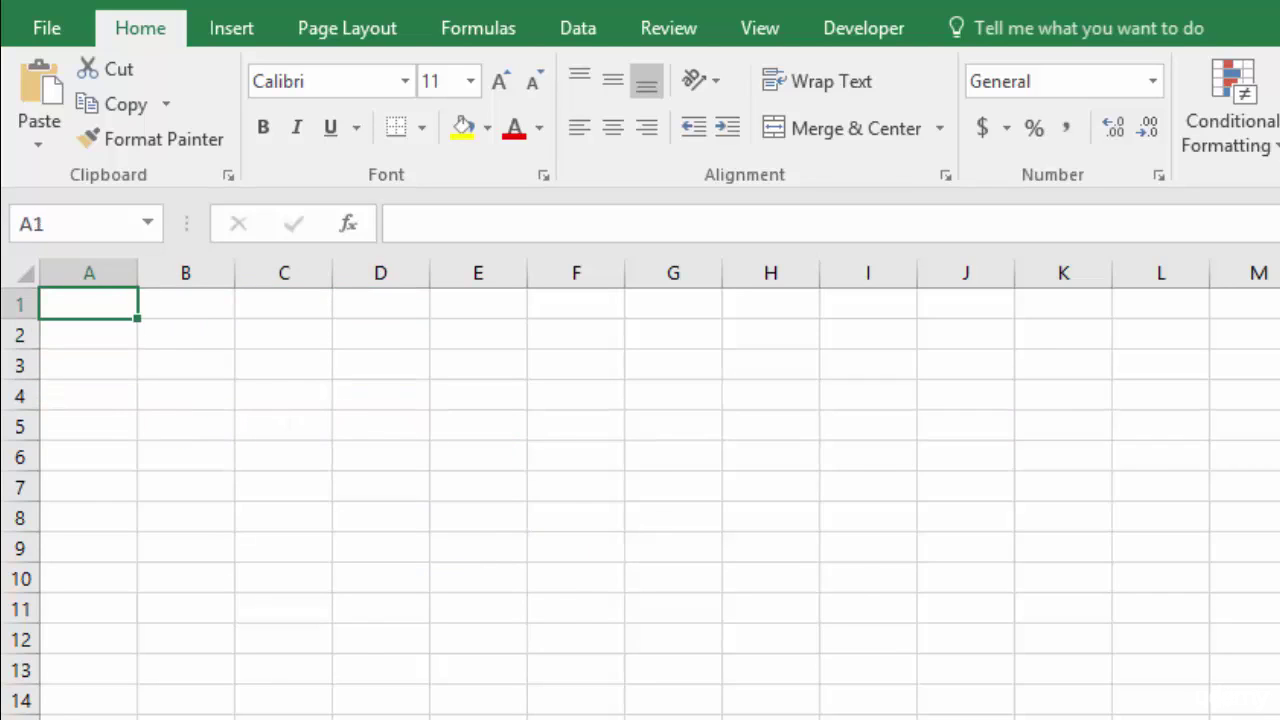
key("shift+Right")
key("shift+Right")
key("shift+Right")
key("shift+Right")
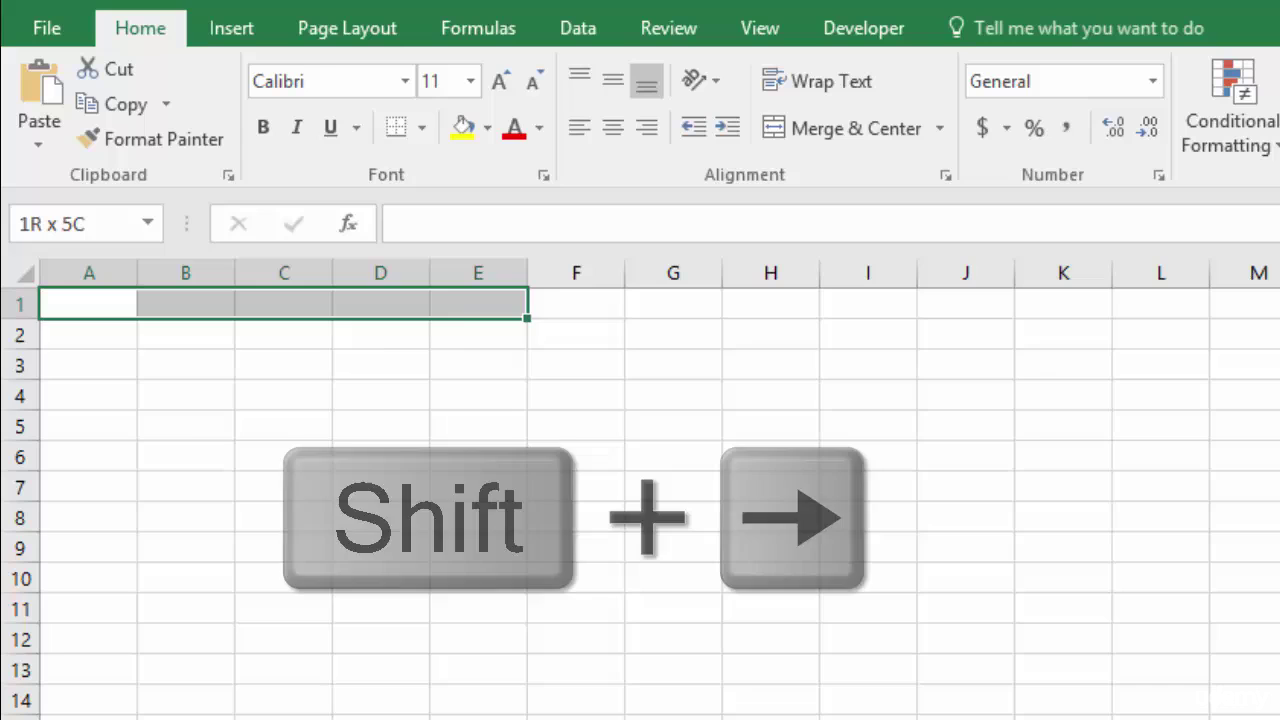
key("shift+Down")
key("shift+Down")
key("shift+Down")
key("shift+Down")
key("shift+Down")
key("shift+Down")
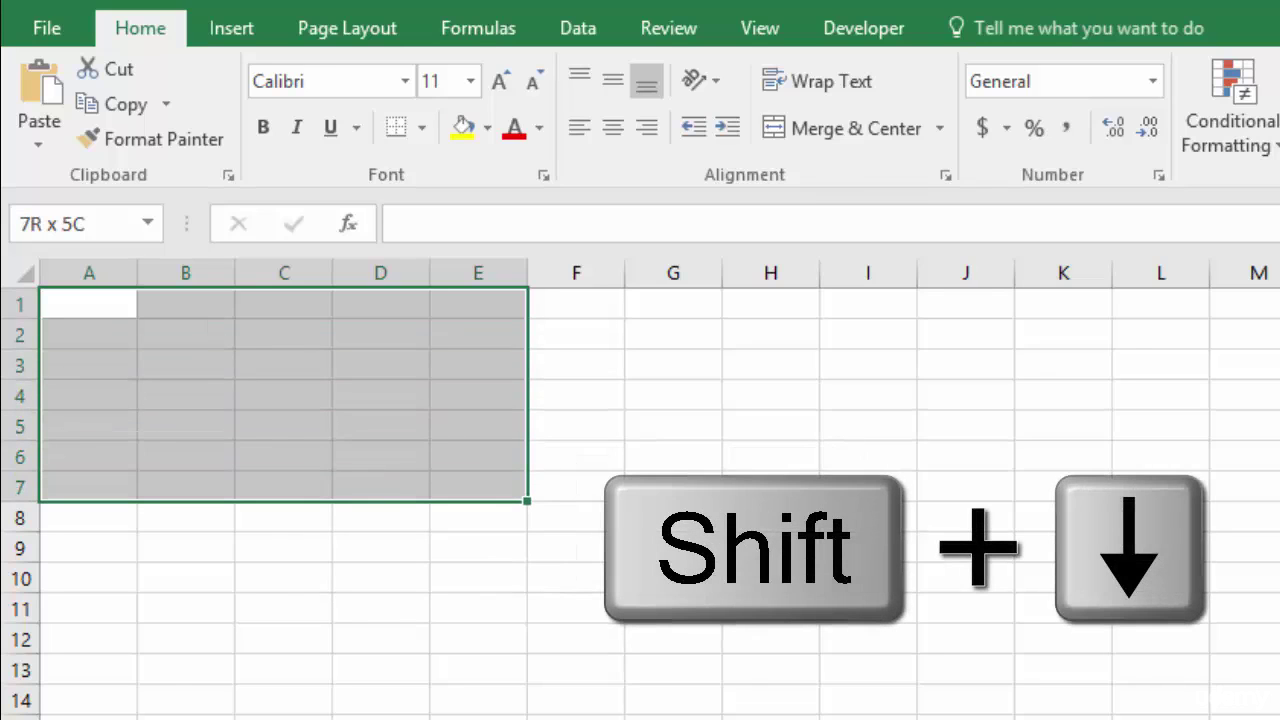
Shrink the selected range row by row and column by column back to cell A1
key("shift+Up")
key("shift+Up")
key("shift+Up")
key("shift+Up")
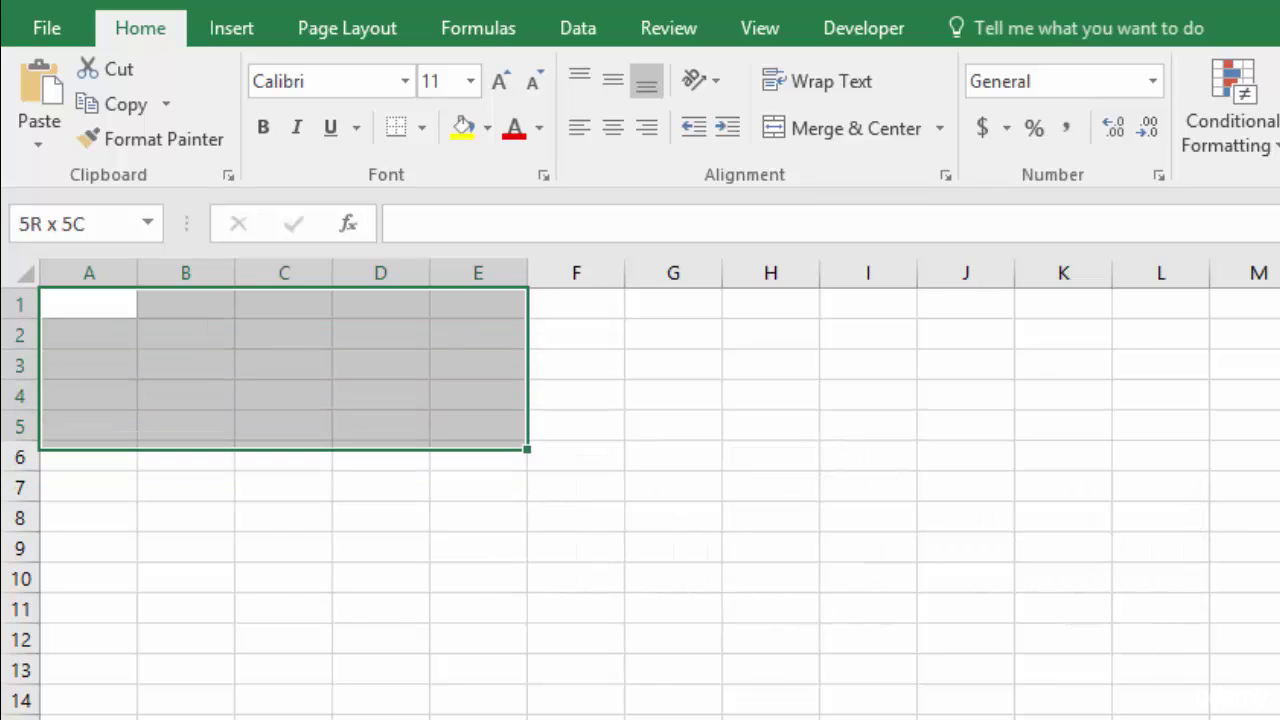
key("shift+Up")
key("shift+Up")
key("shift+Left")
key("shift+Left")
key("shift+Left")
key("shift+Left")
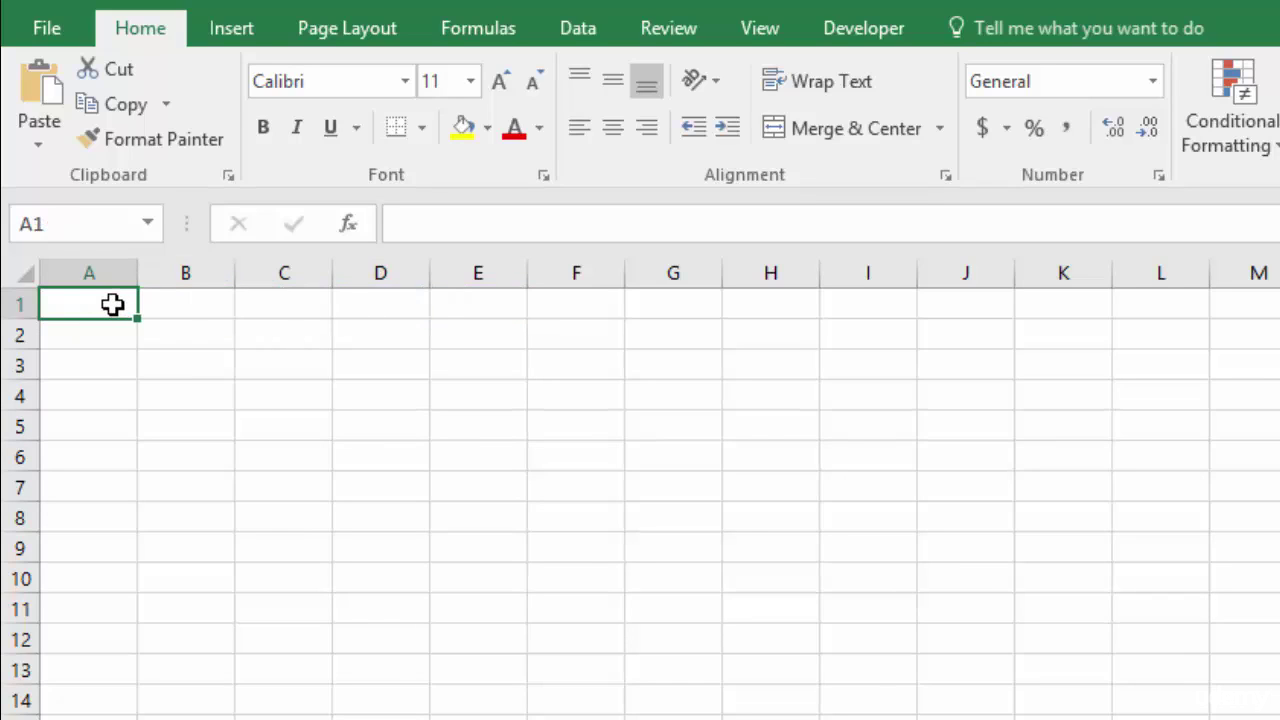
Select the block A1:E14, and after it the two separate ranges A1:A7 and C1:C7 together, finishing back on cell A1
left_click_drag(111, 306, 508, 692)
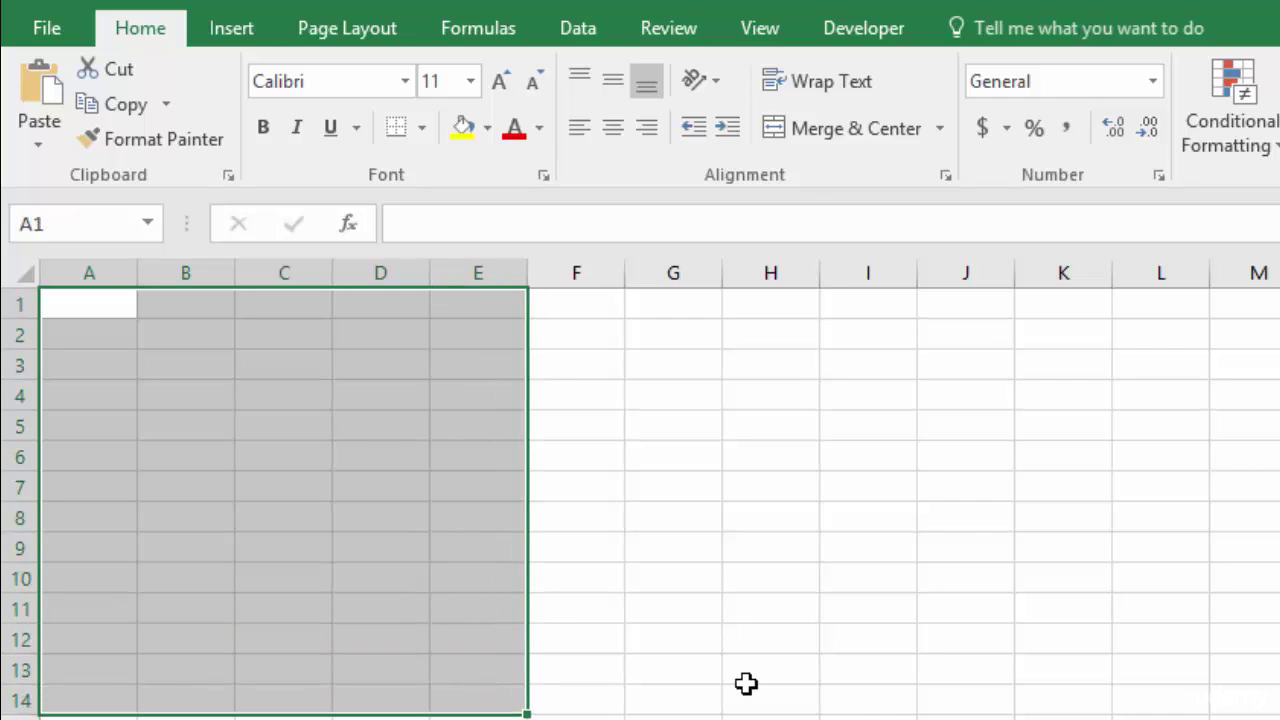
left_click(82, 308)
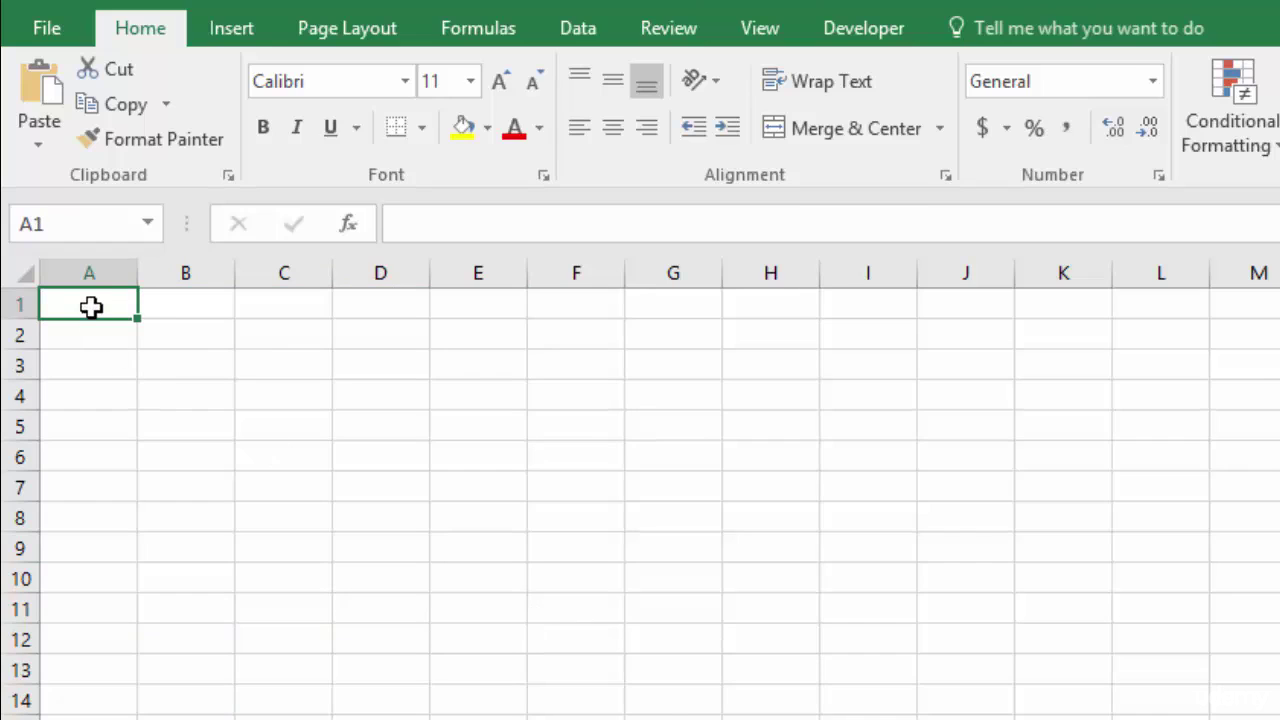
left_click_drag(91, 308, 114, 471)
left_click_drag(280, 306, 286, 493)
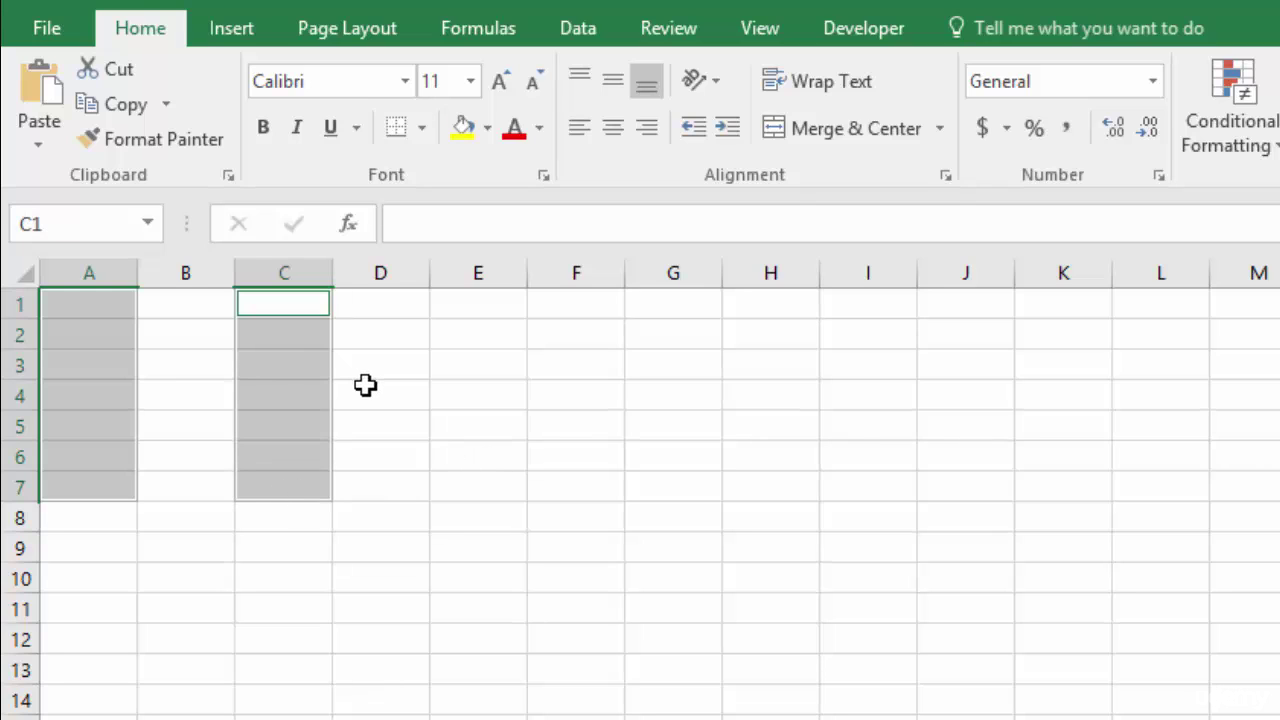
left_click(90, 309)
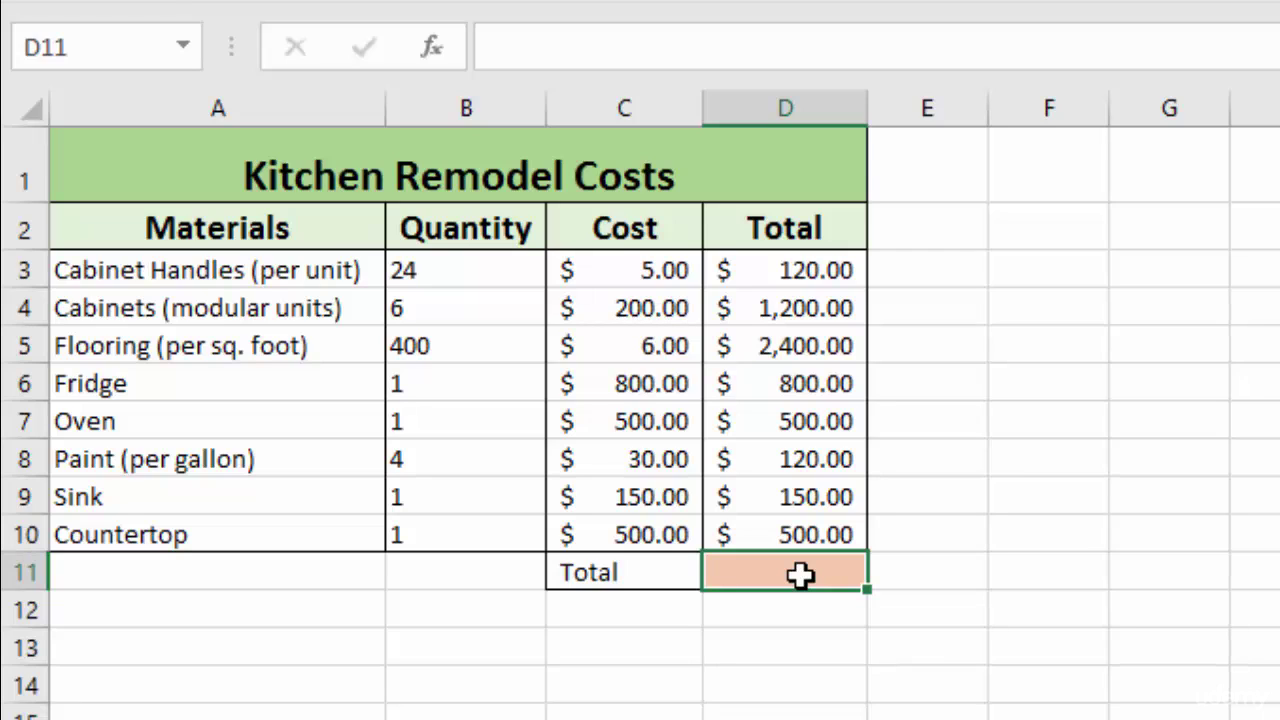
Enter the formula =SUM(D3:D10) in cell D11 of the Kitchen Remodel Costs sheet
type("=")
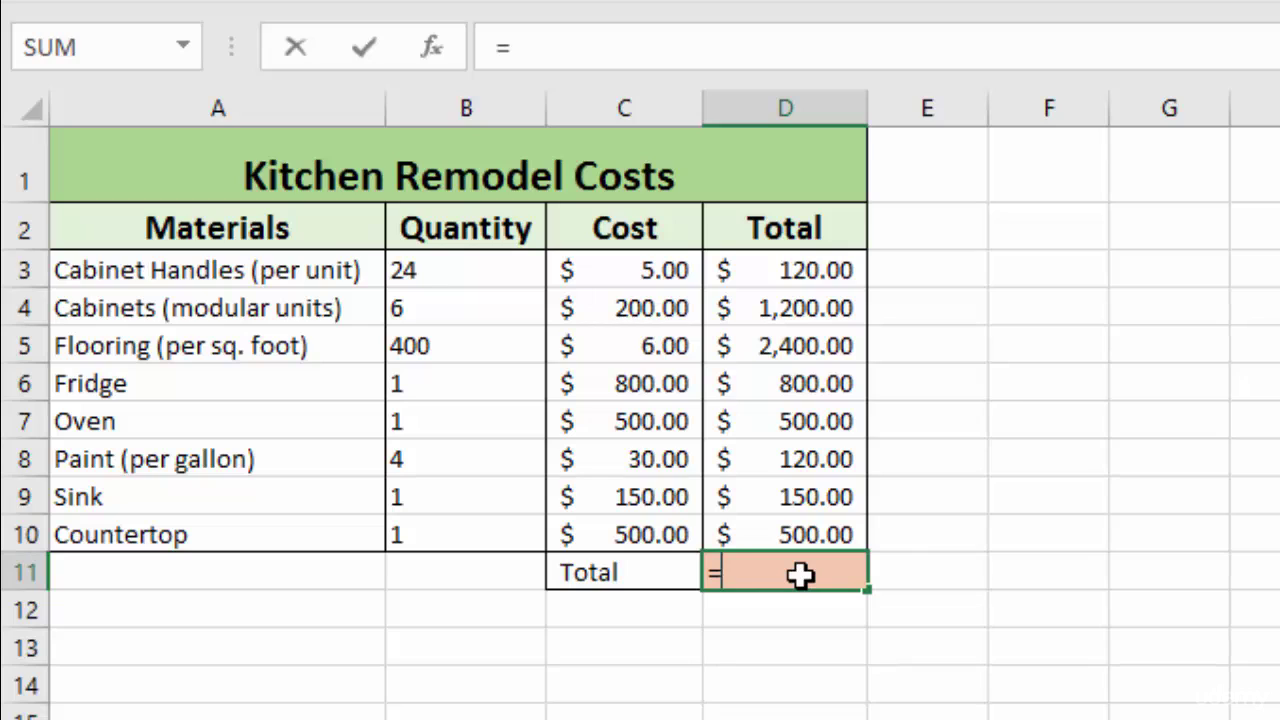
type("SUM")
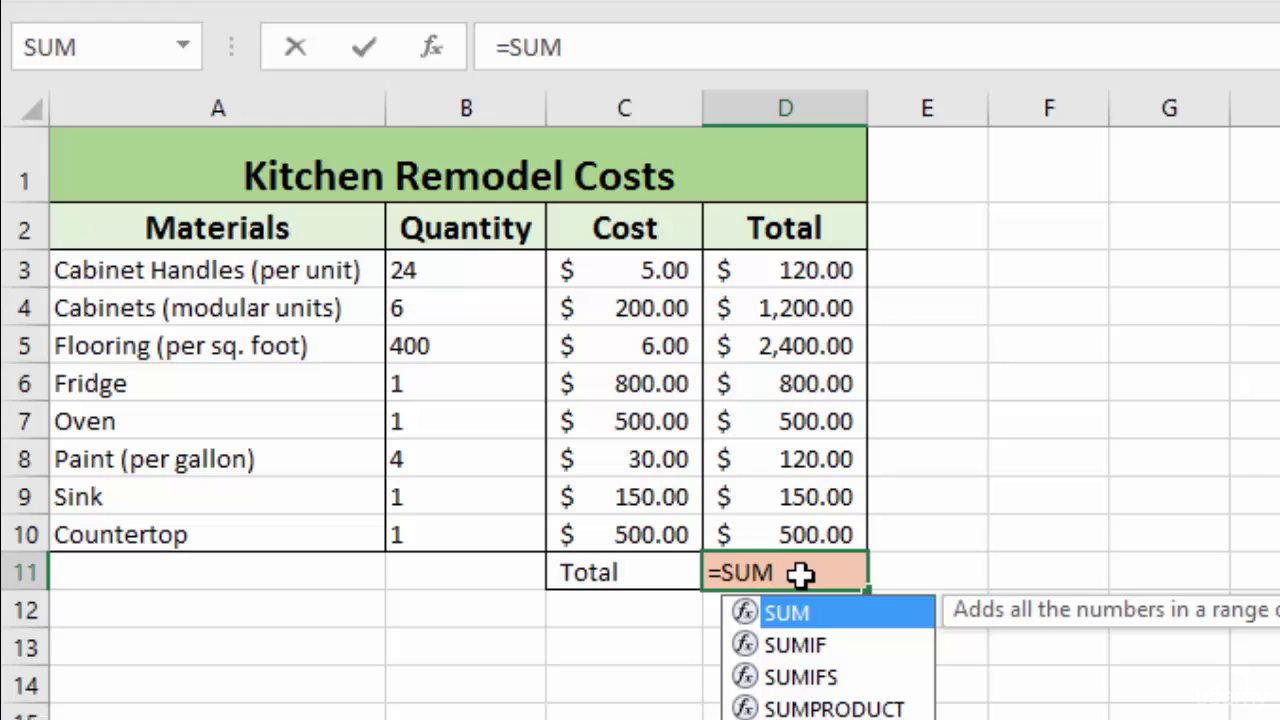
type("(")
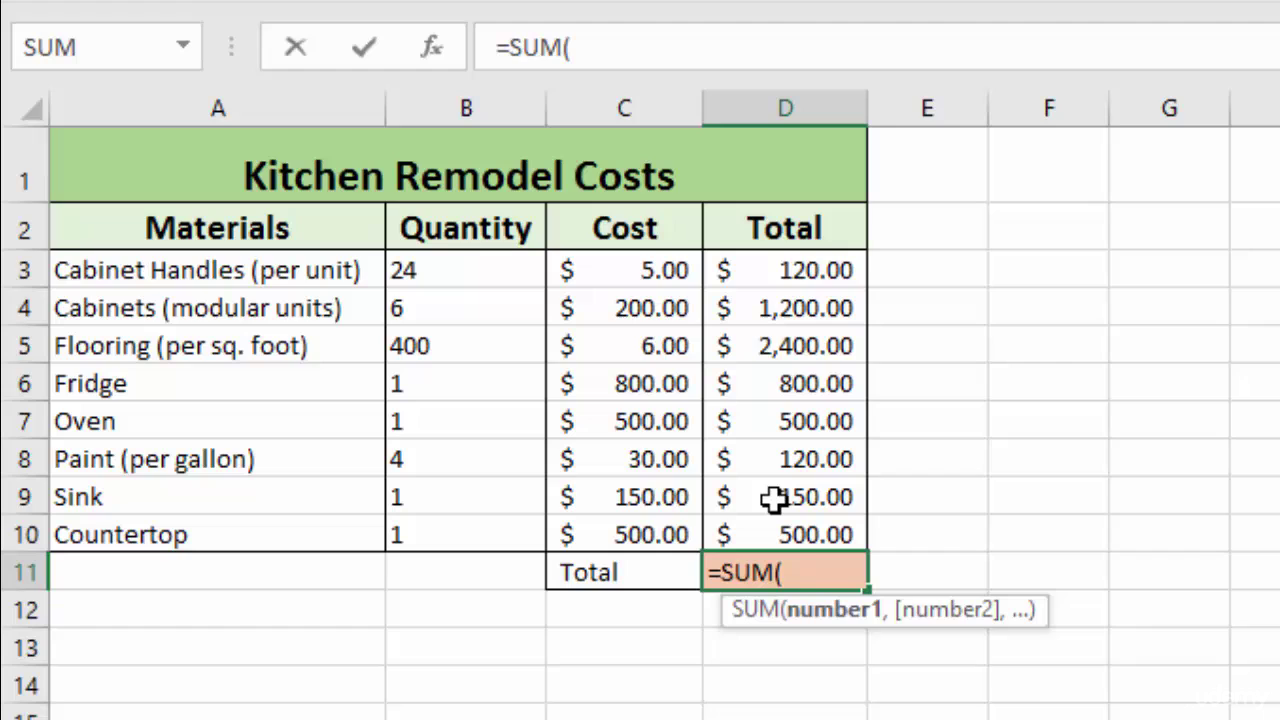
type("D3")
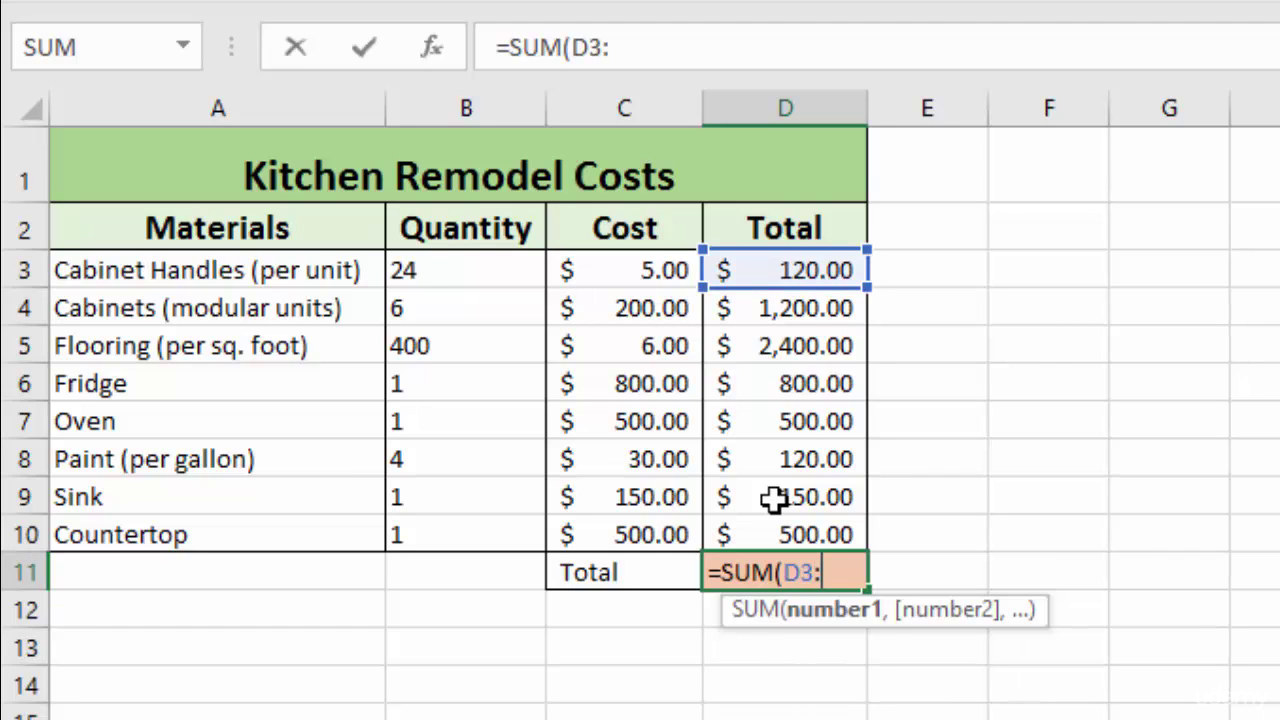
type(":D10")
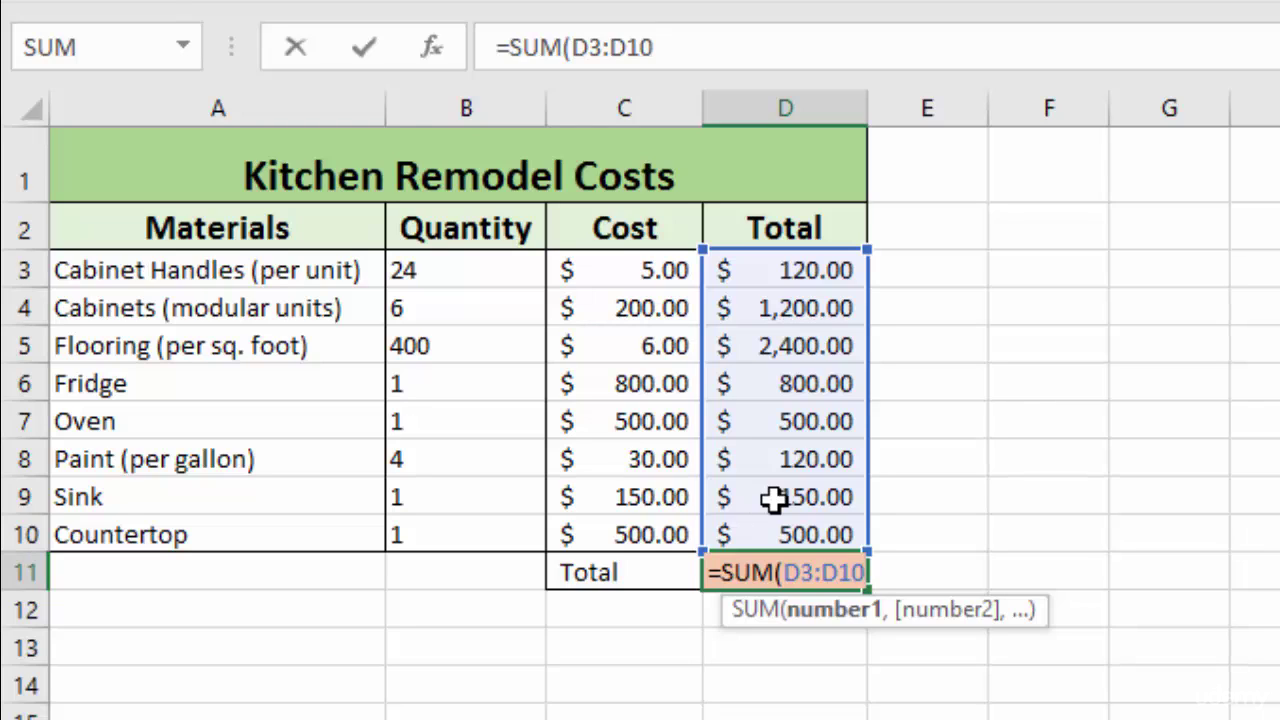
type(")")
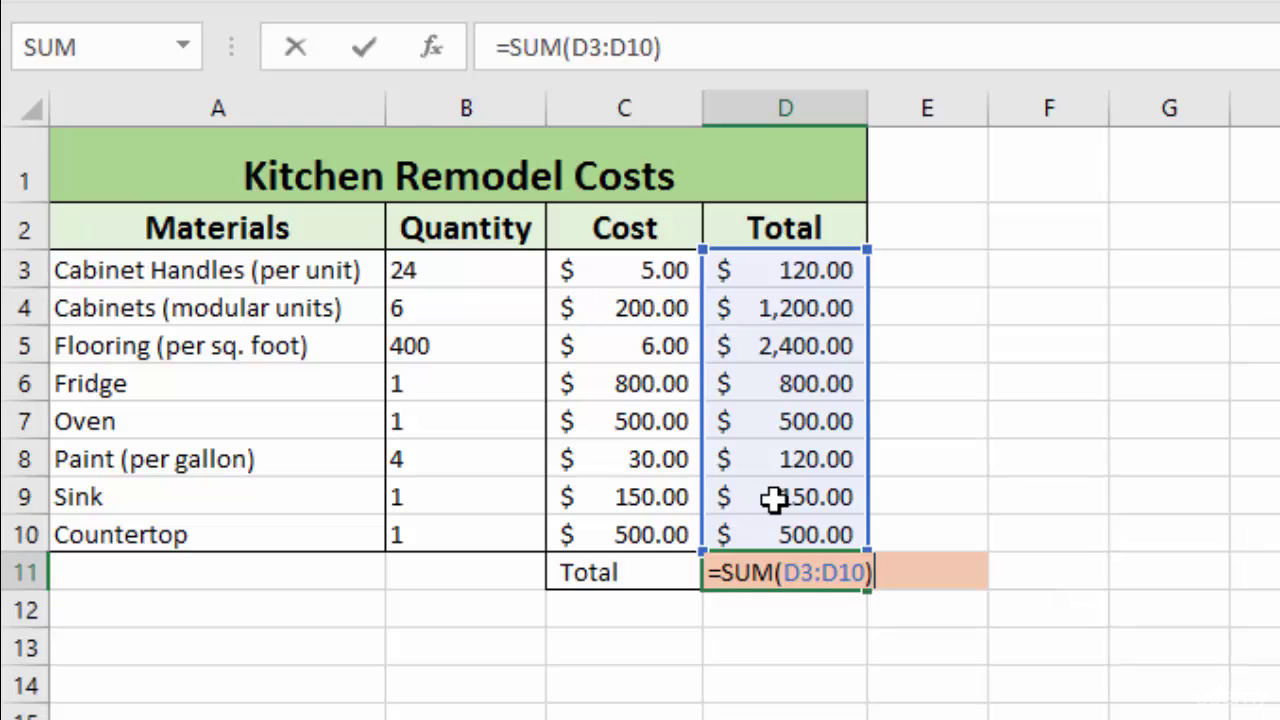
key("Return")
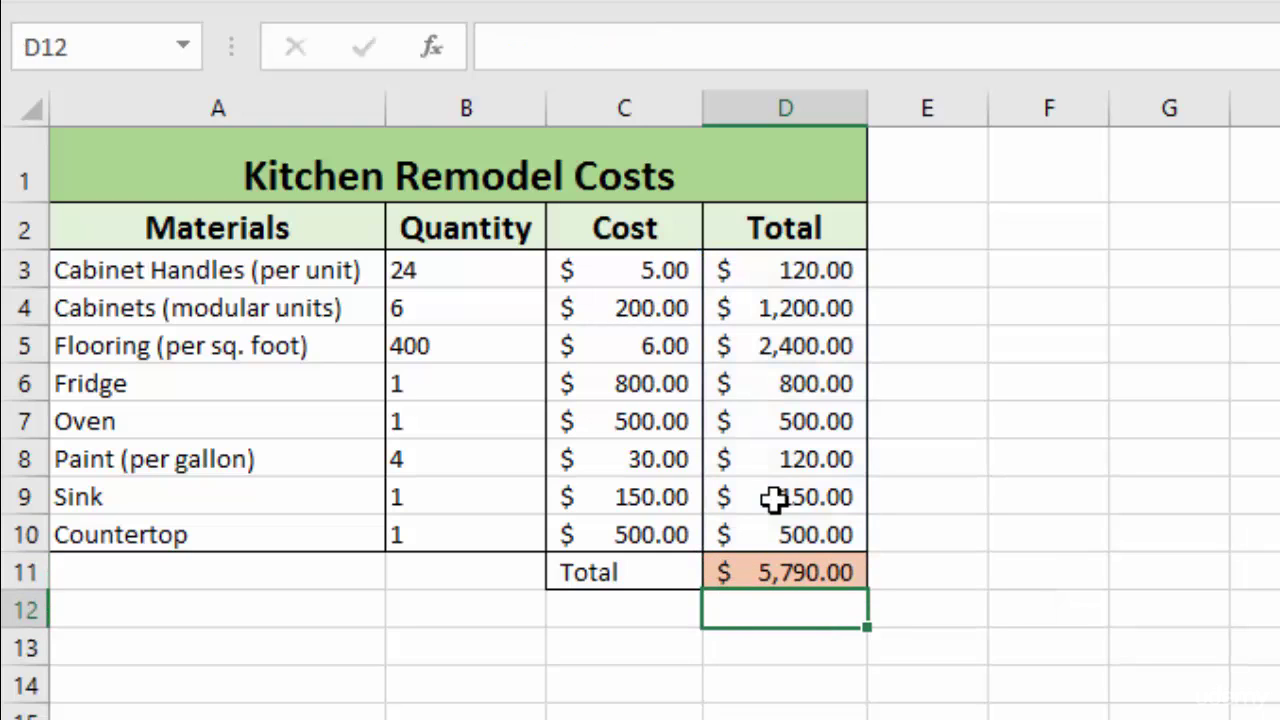
Clear D11 and insert SUM there from the recently used functions, accepting D3:D10 as the Number1 argument
left_click(785, 571)
key("Delete")
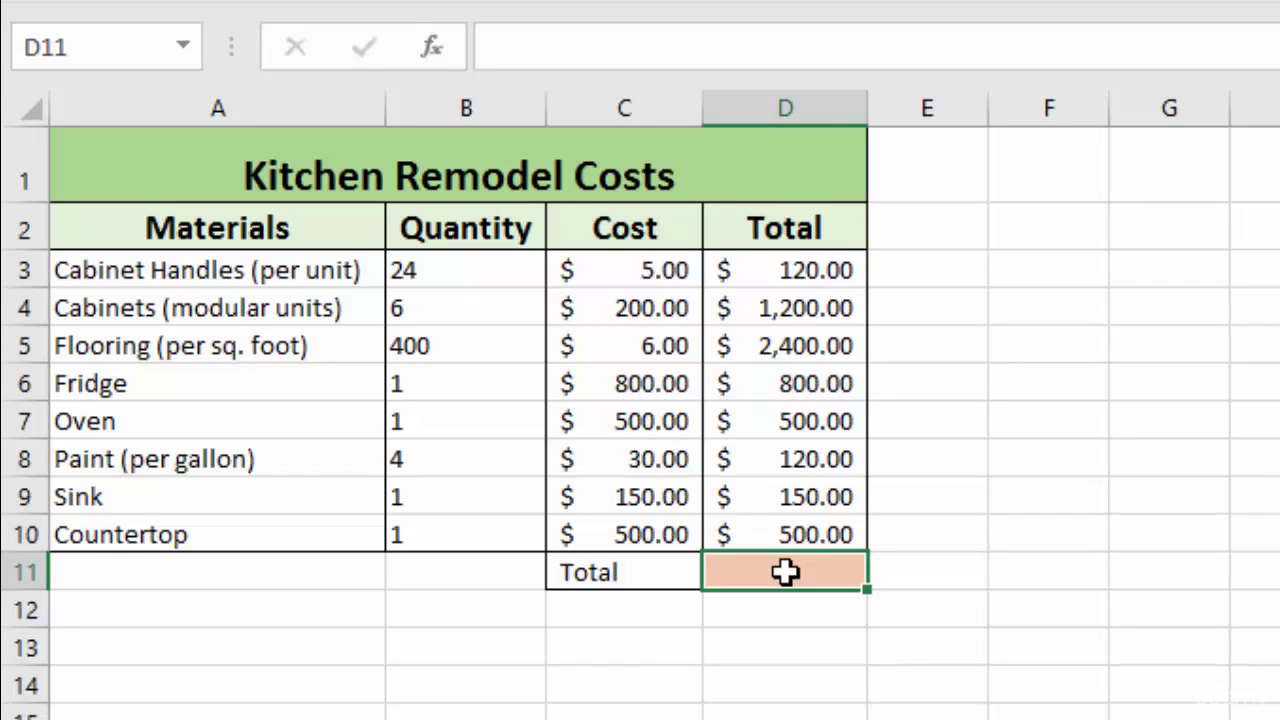
type("=")
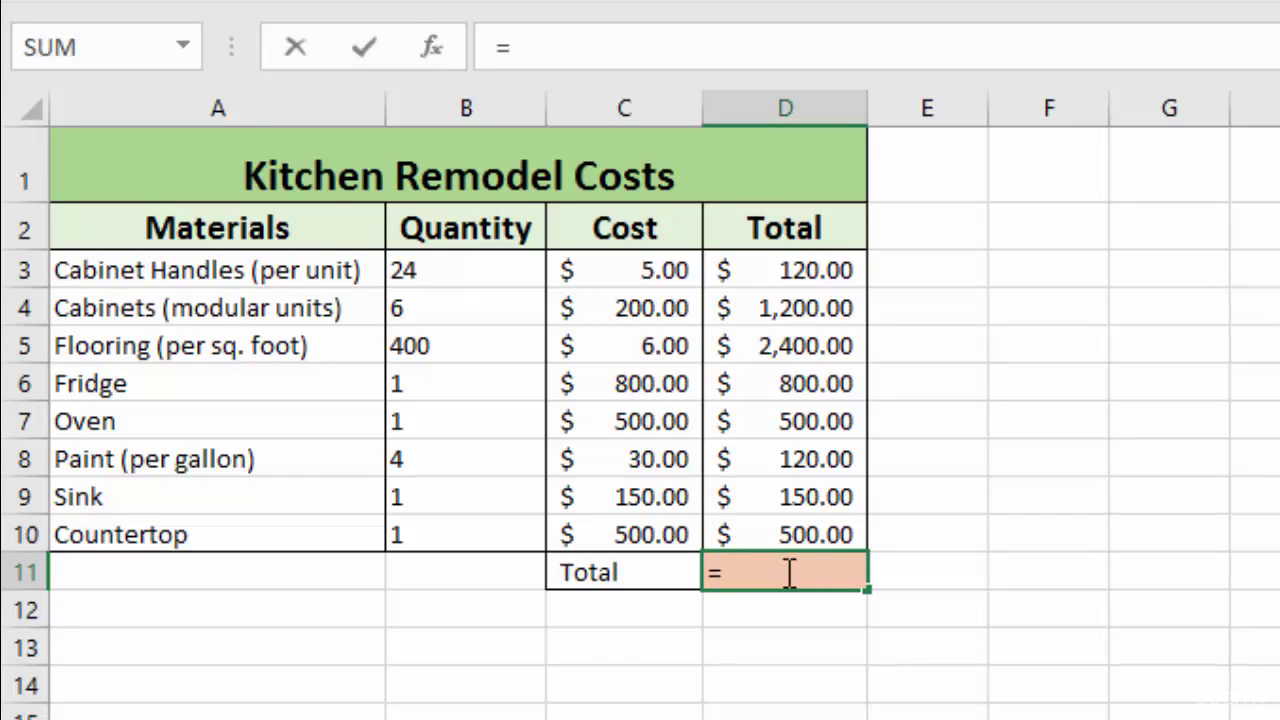
left_click(183, 47)
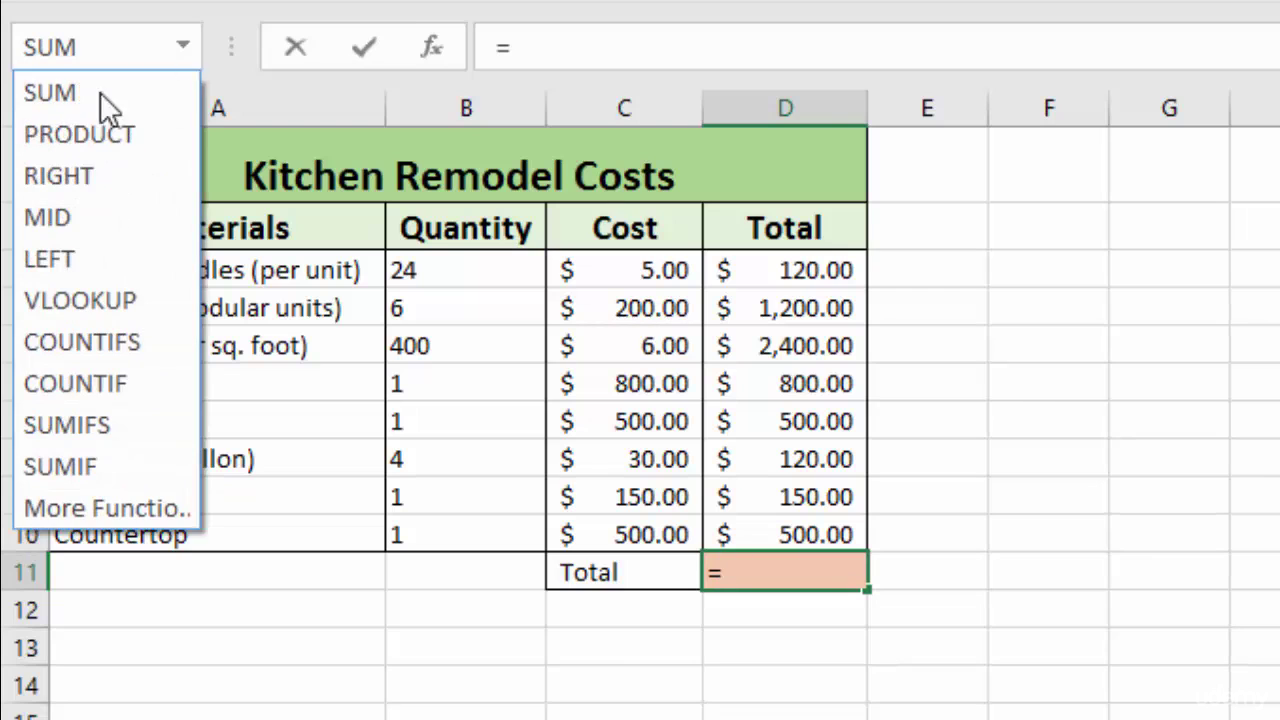
left_click(71, 99)
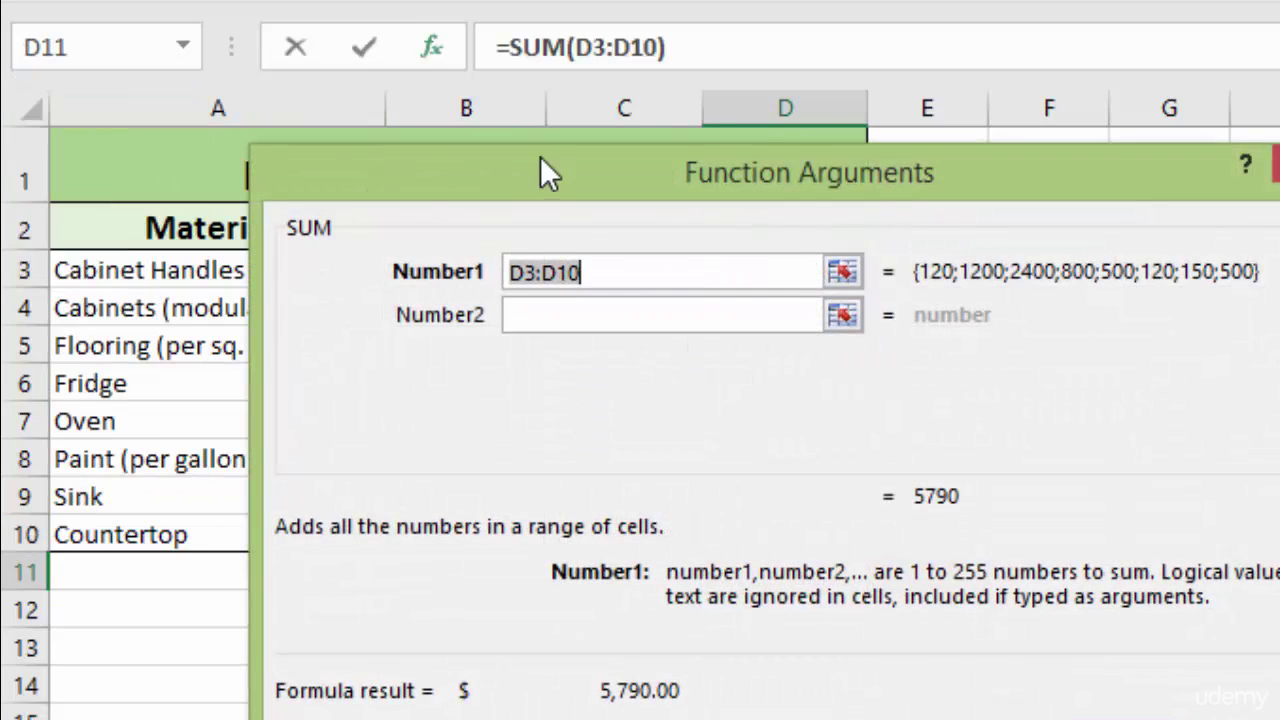
left_click_drag(543, 171, 744, 580)
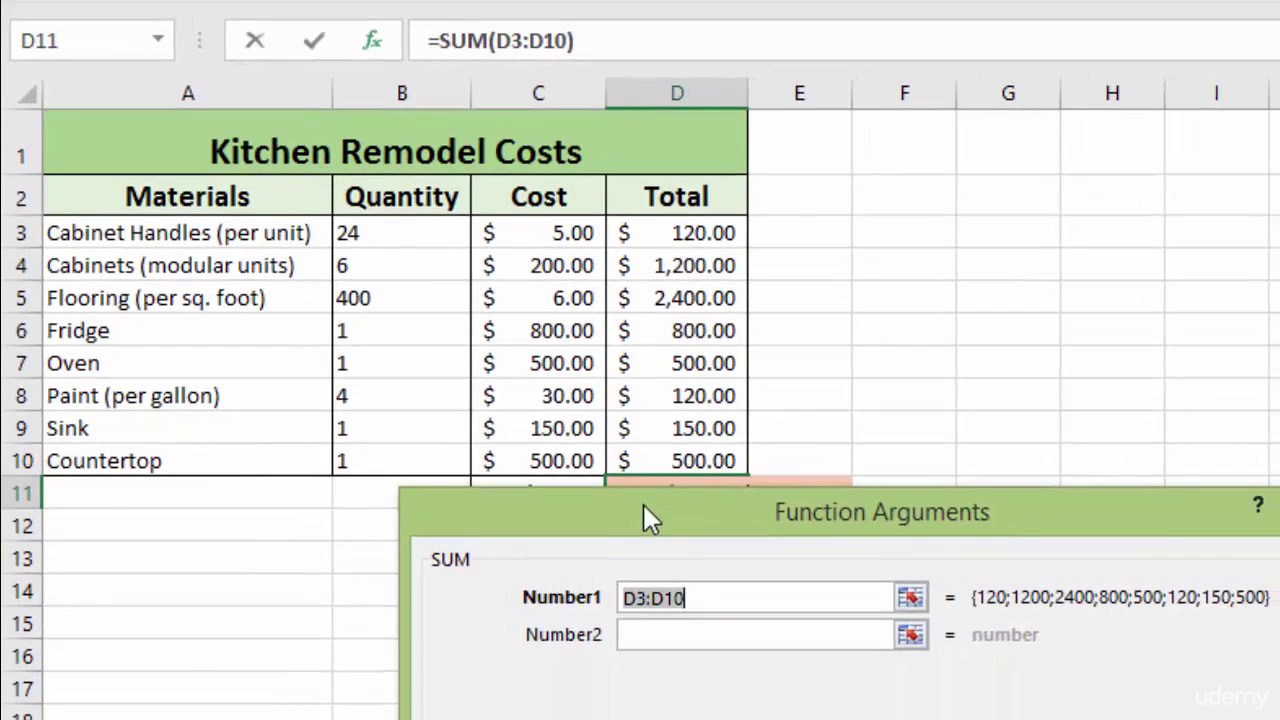
left_click_drag(643, 504, 642, 501)
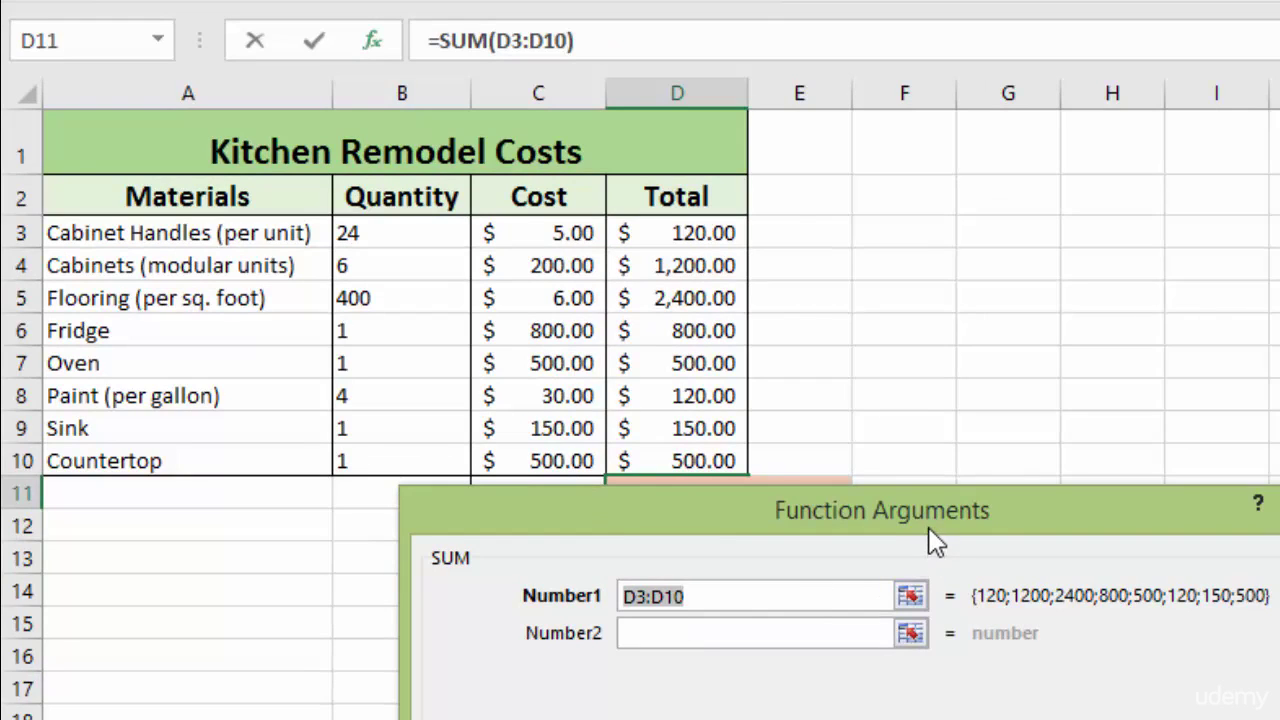
key("Return")
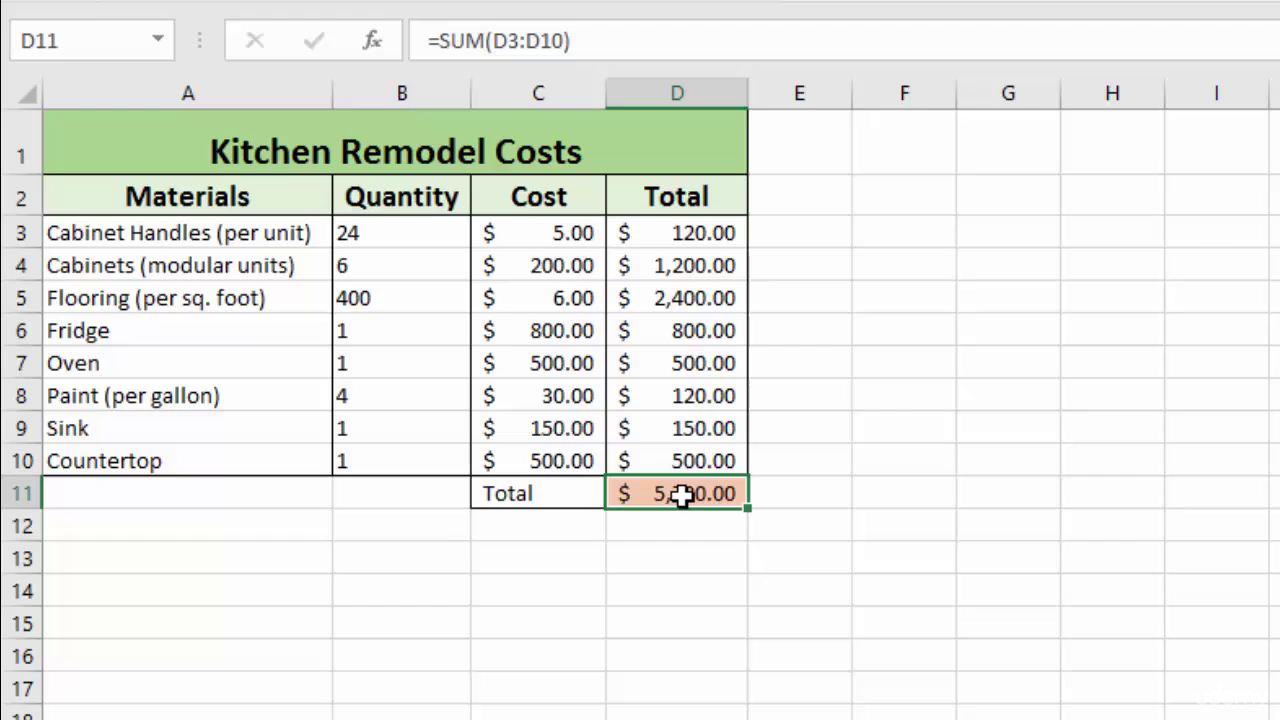
Clear D11 and start the formula =SUM( there, picking the range D3:D10 on the sheet as its argument
key("Delete")
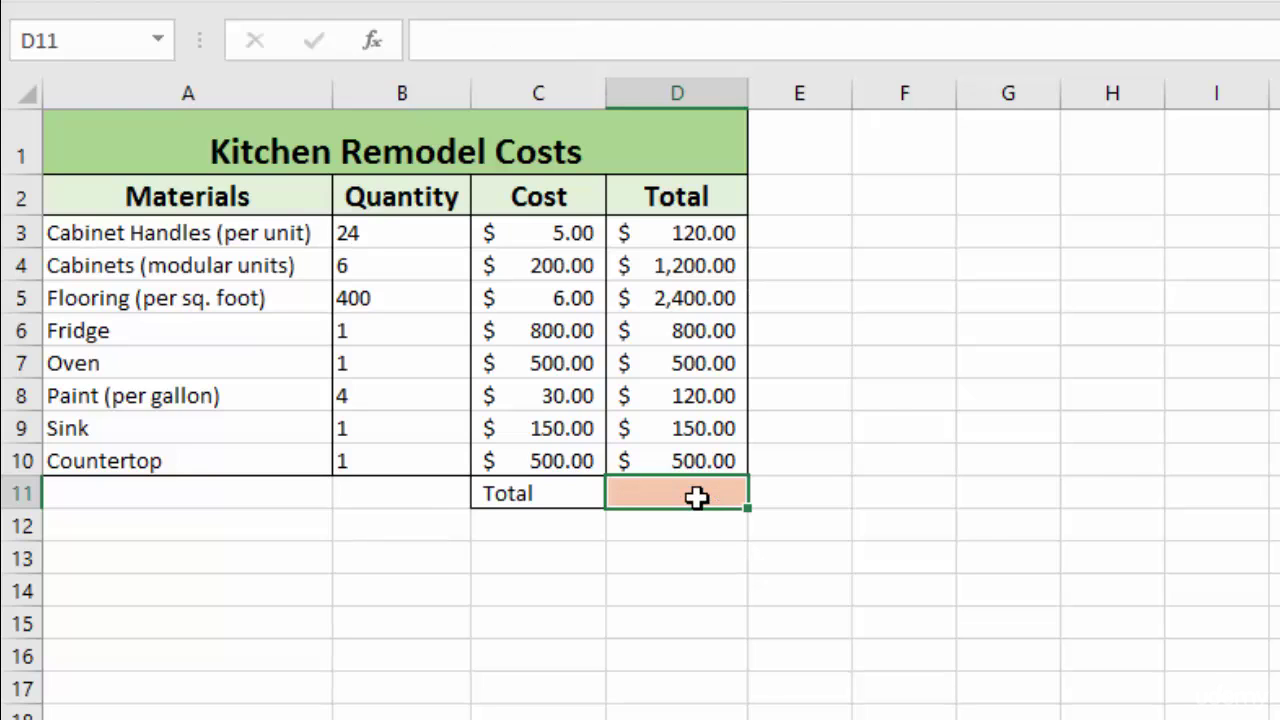
type("=")
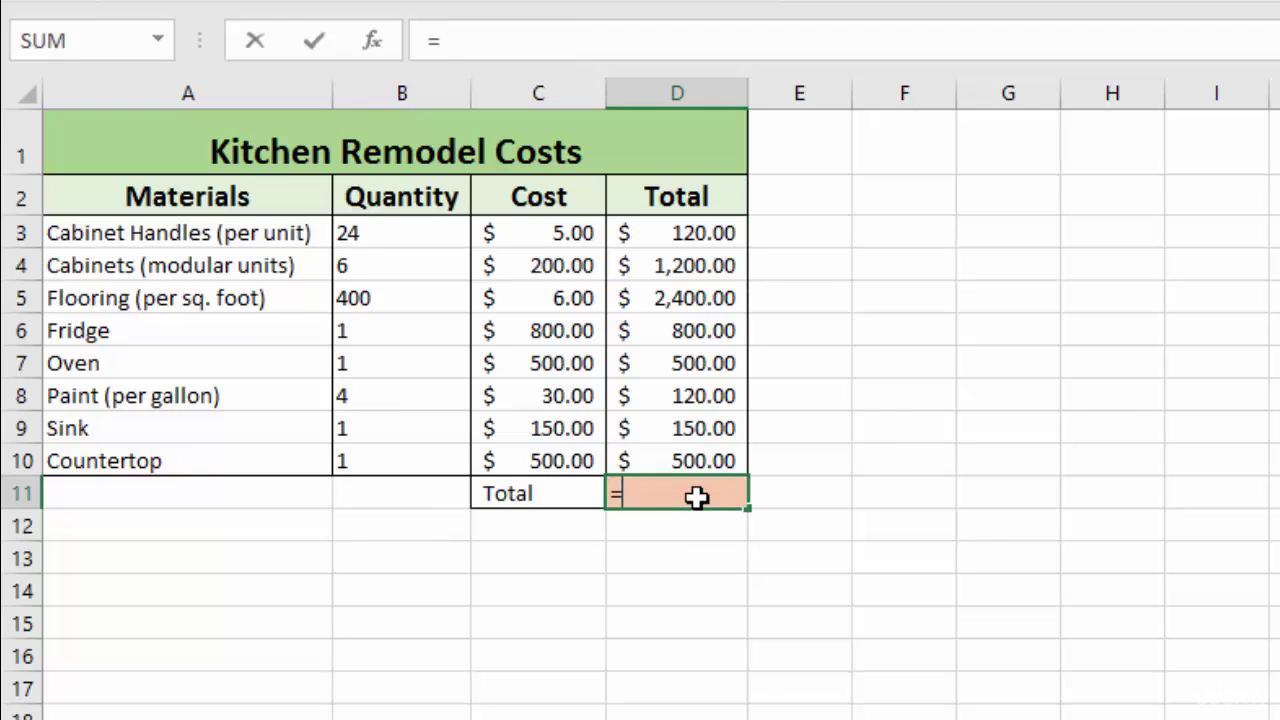
type("SUM")
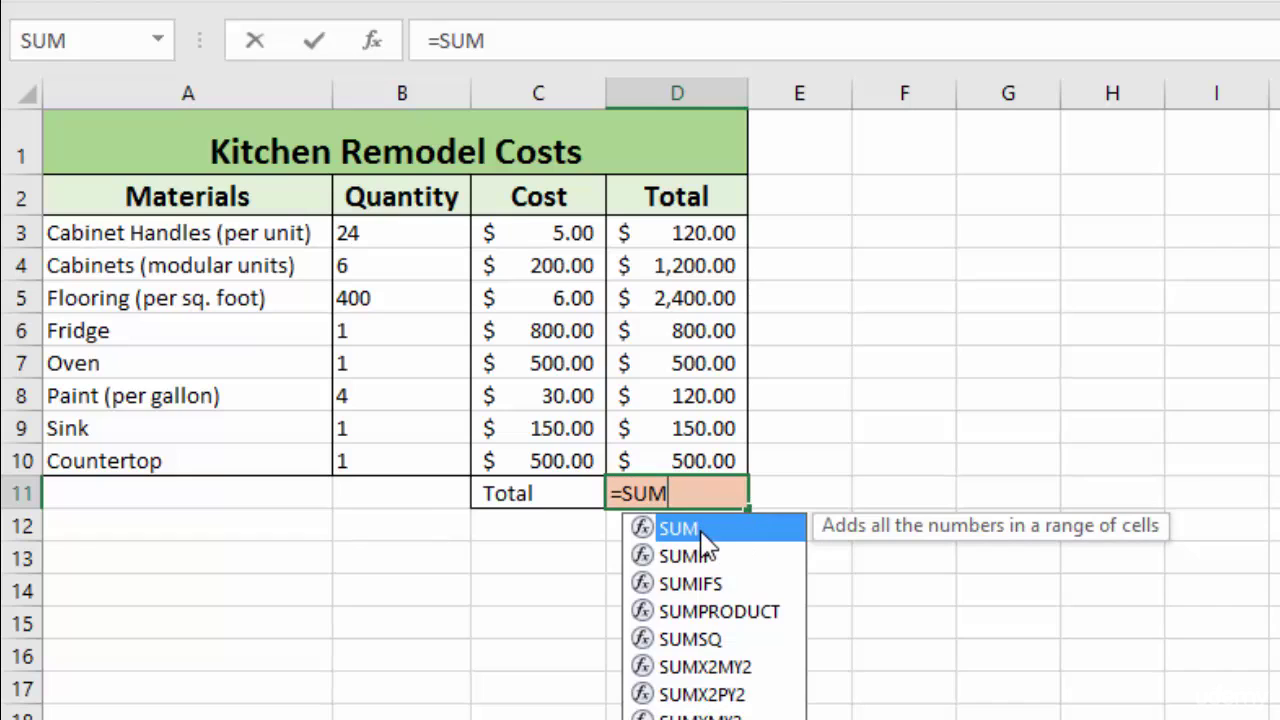
type("(")
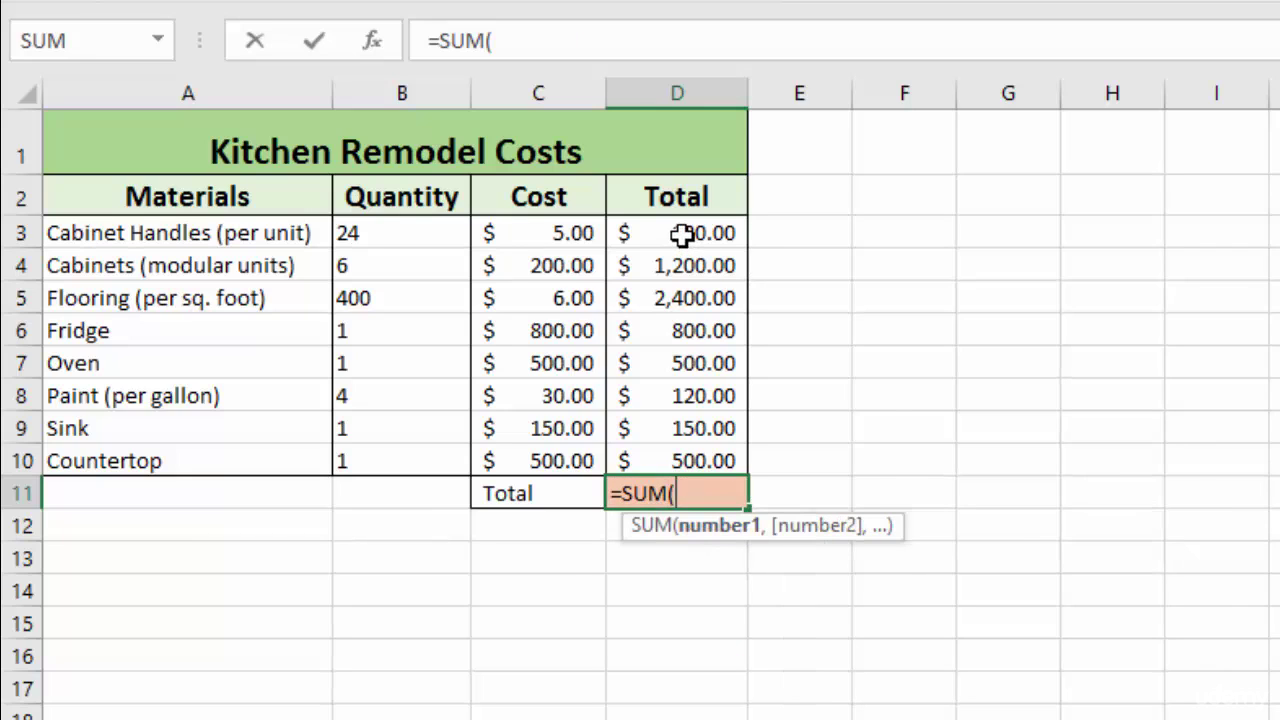
left_click(680, 238)
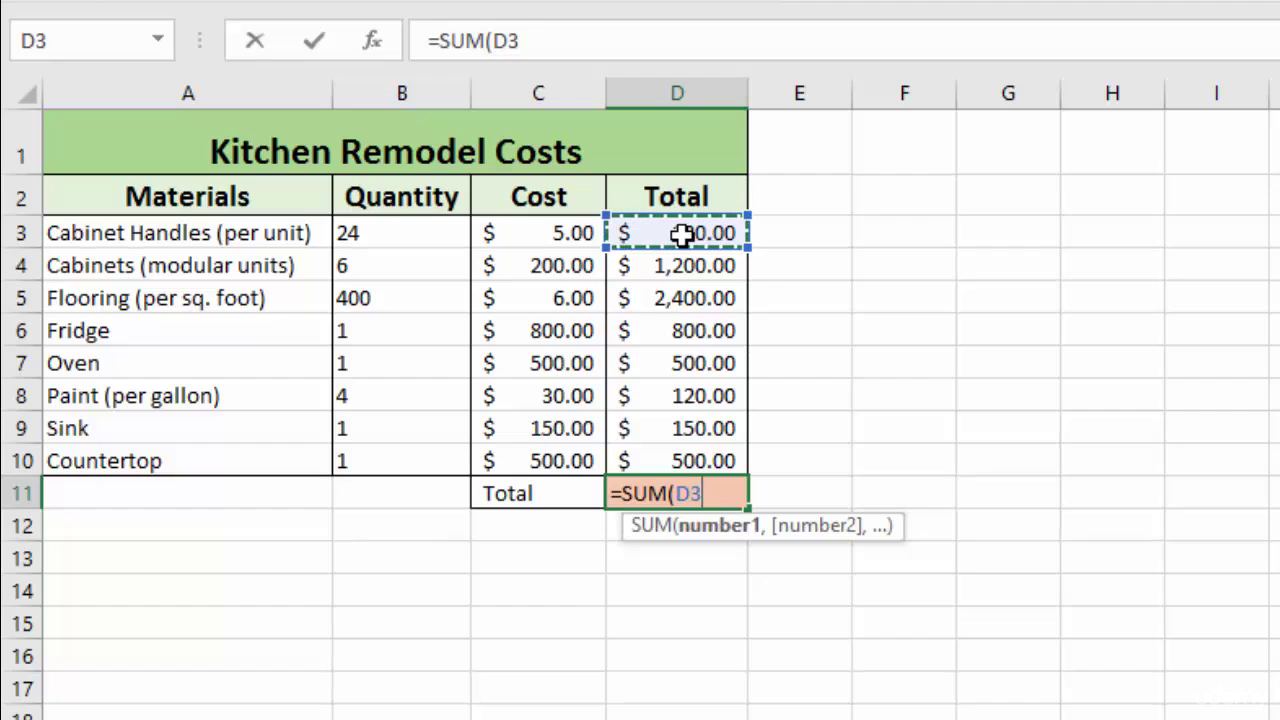
left_click_drag(682, 234, 685, 450)
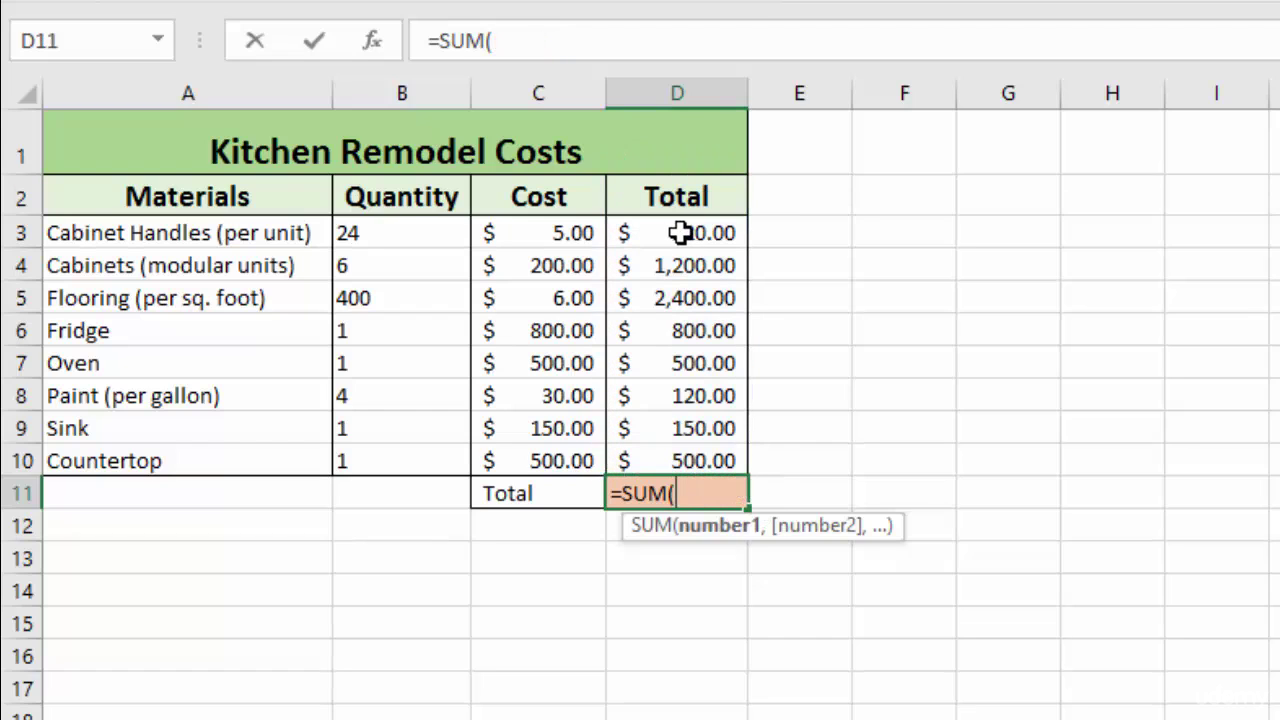
Replace the SUM argument with the range D3:D4, and after that with the separate references D3 and D6:D10
left_click_drag(680, 232, 683, 268)
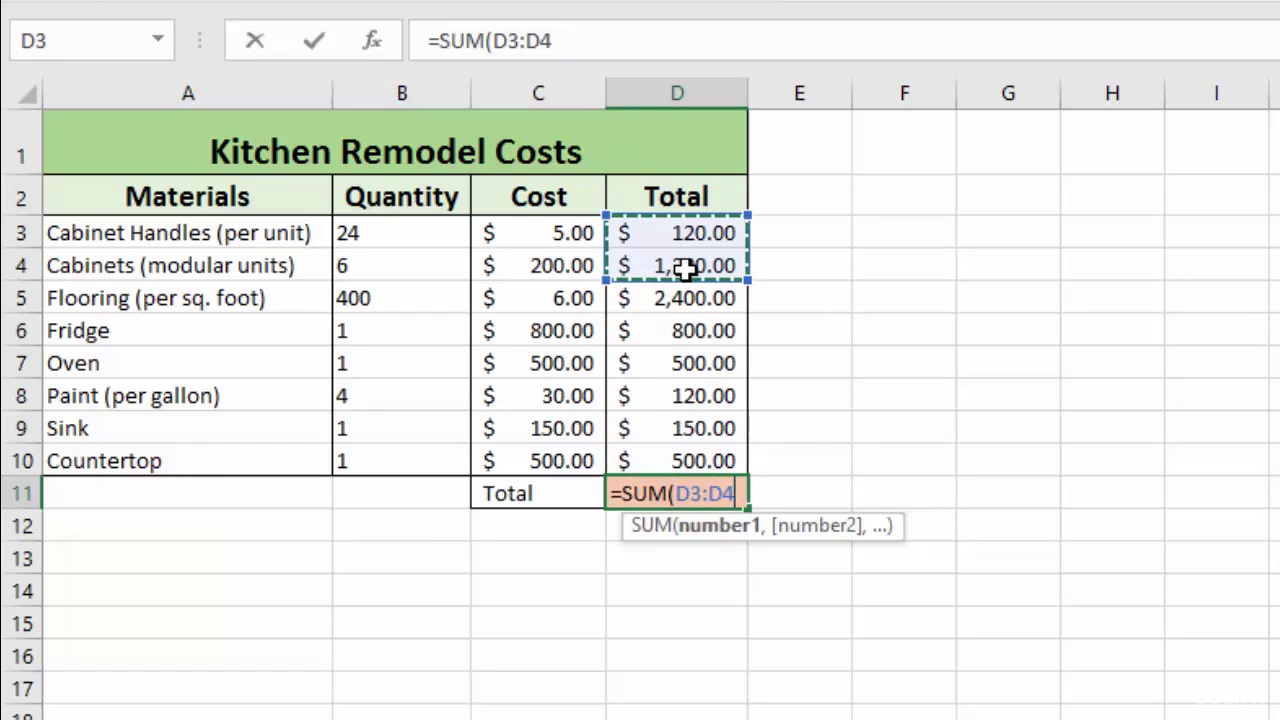
left_click(687, 234)
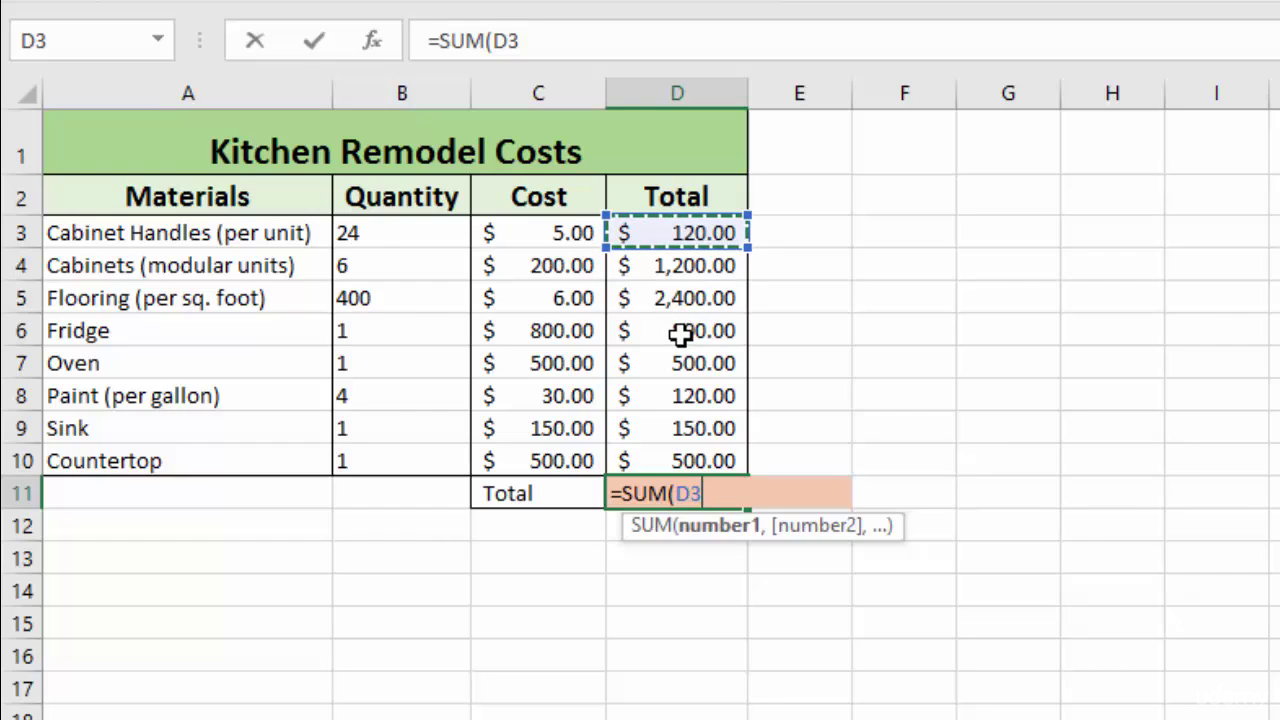
type(",")
left_click_drag(672, 333, 689, 452)
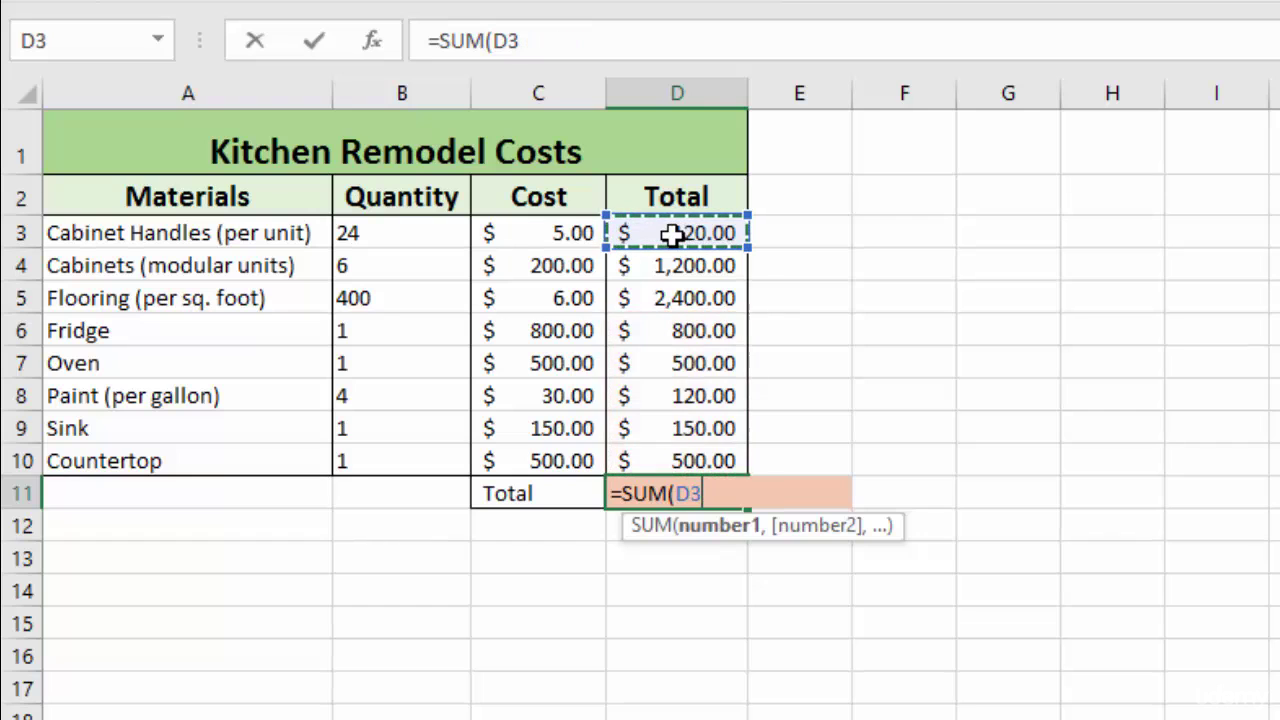
Select D3:D10 as the SUM argument and add F3:F10 as a second, non-adjacent range
left_click_drag(678, 234, 697, 455)
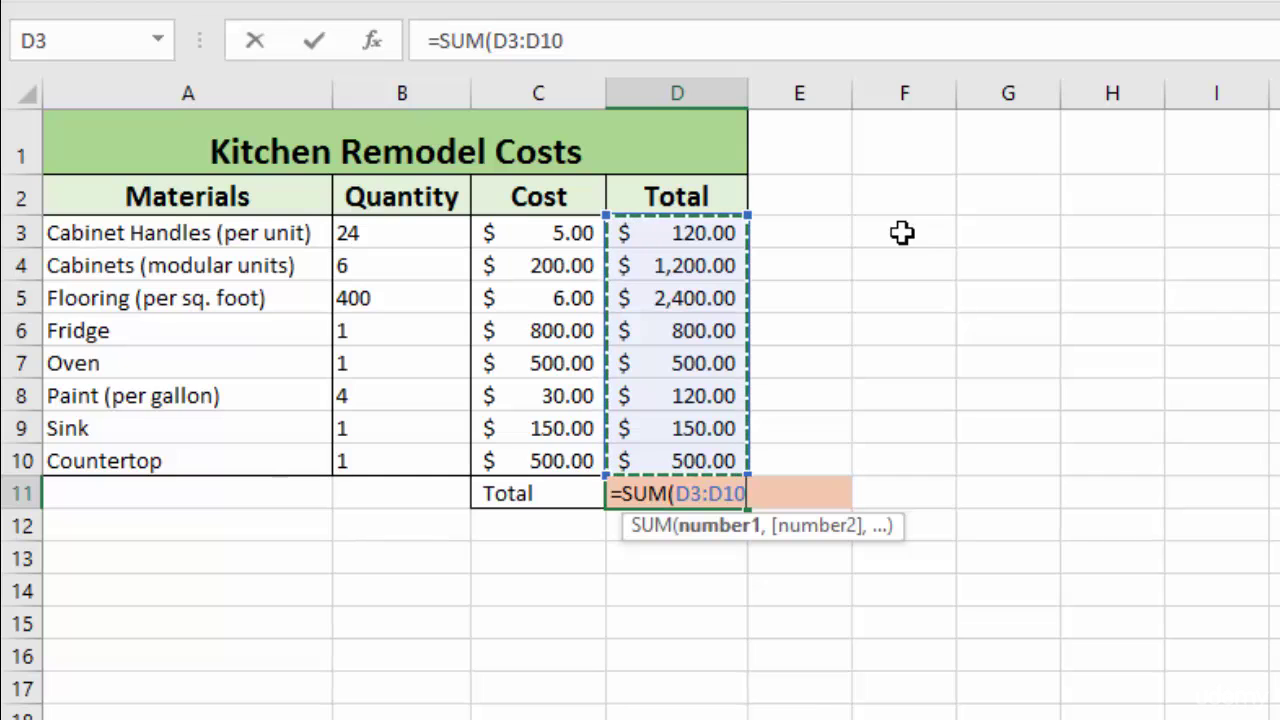
left_click_drag(902, 232, 915, 453)
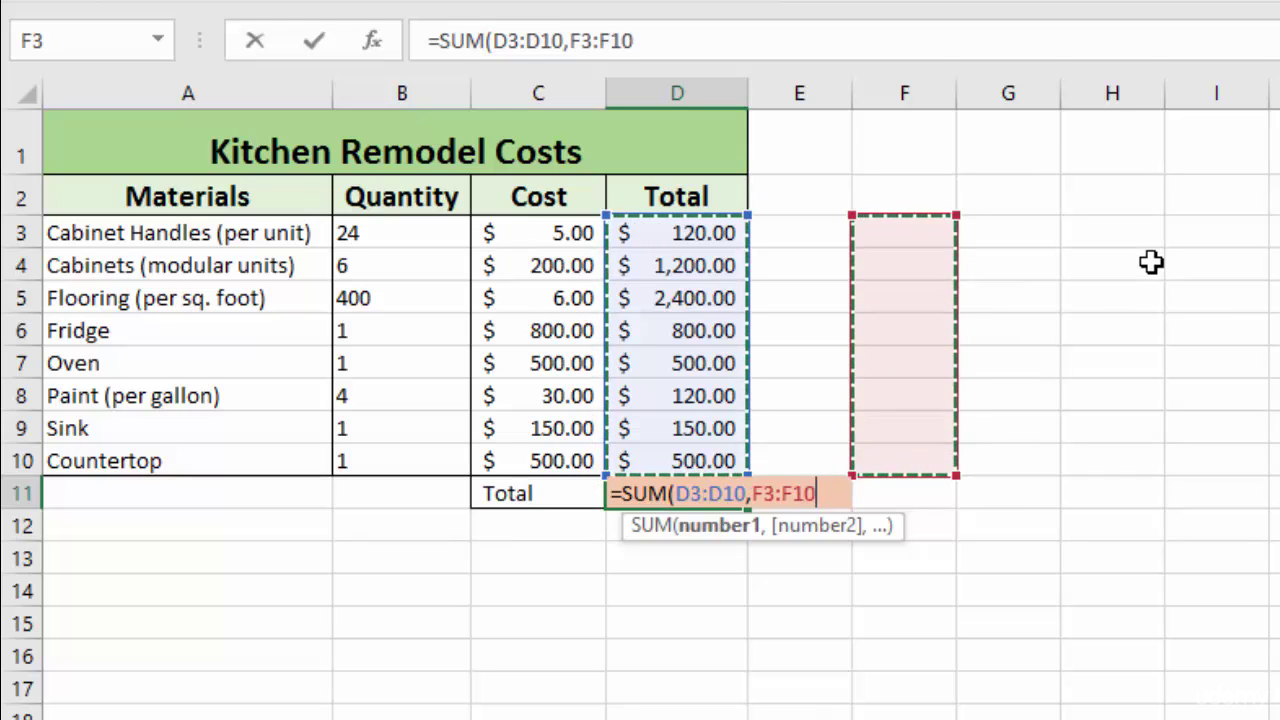
Cut the SUM arguments in D11 back to D3 and extend that reference down to D3:D10
key("BackSpace")
key("BackSpace")
key("BackSpace")
key("BackSpace")
key("BackSpace")
key("BackSpace")
key("BackSpace")
key("BackSpace")
key("BackSpace")
key("BackSpace")
key("BackSpace")
key("BackSpace")
key("BackSpace")
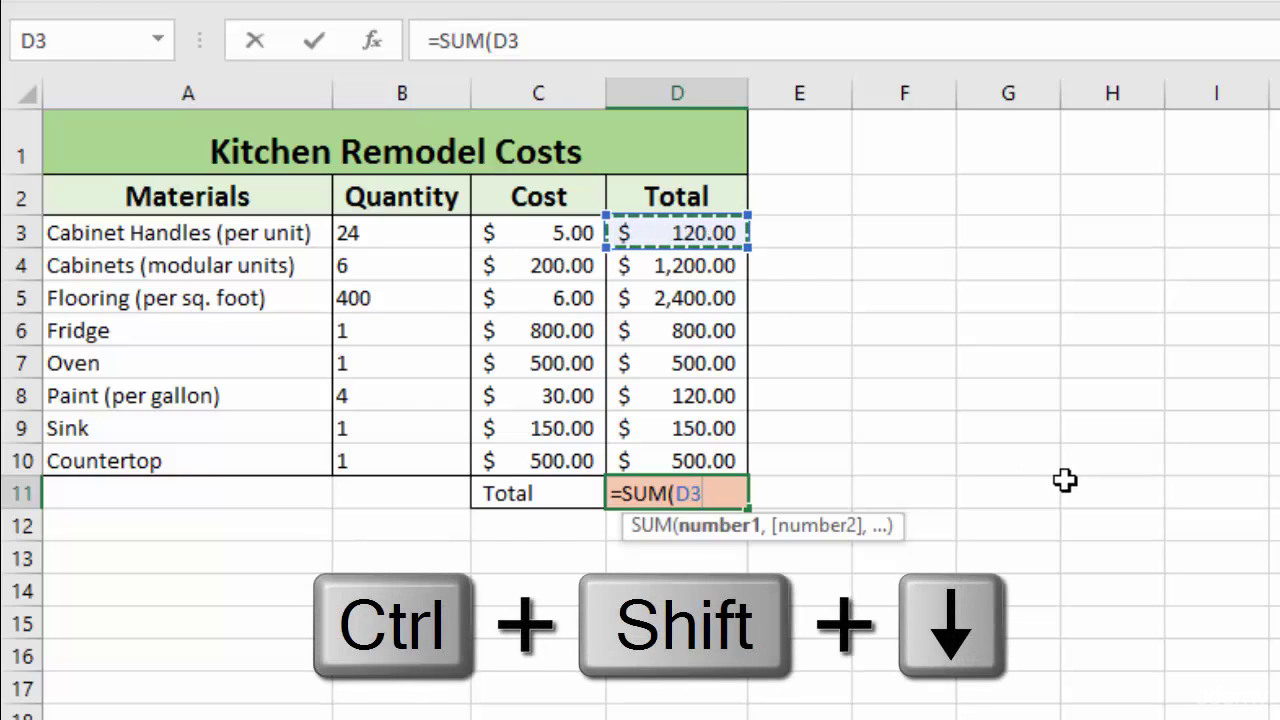
key("ctrl+shift+Down")
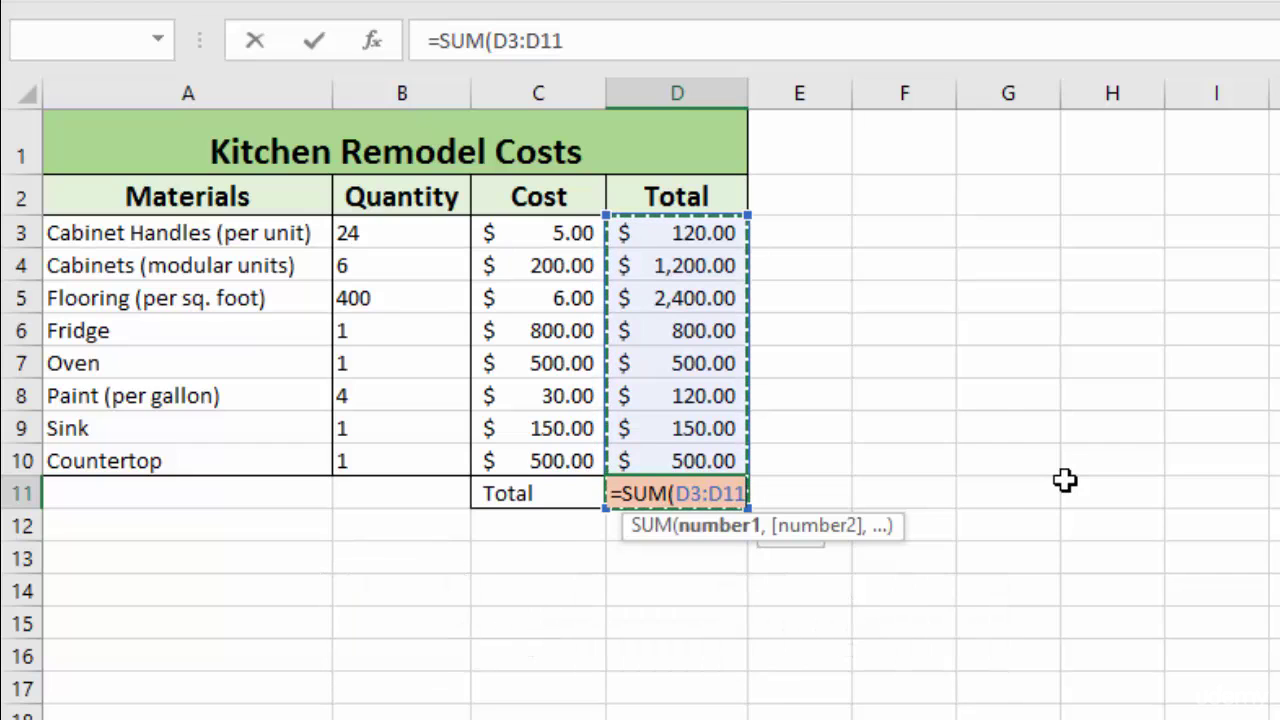
key("shift+Up")
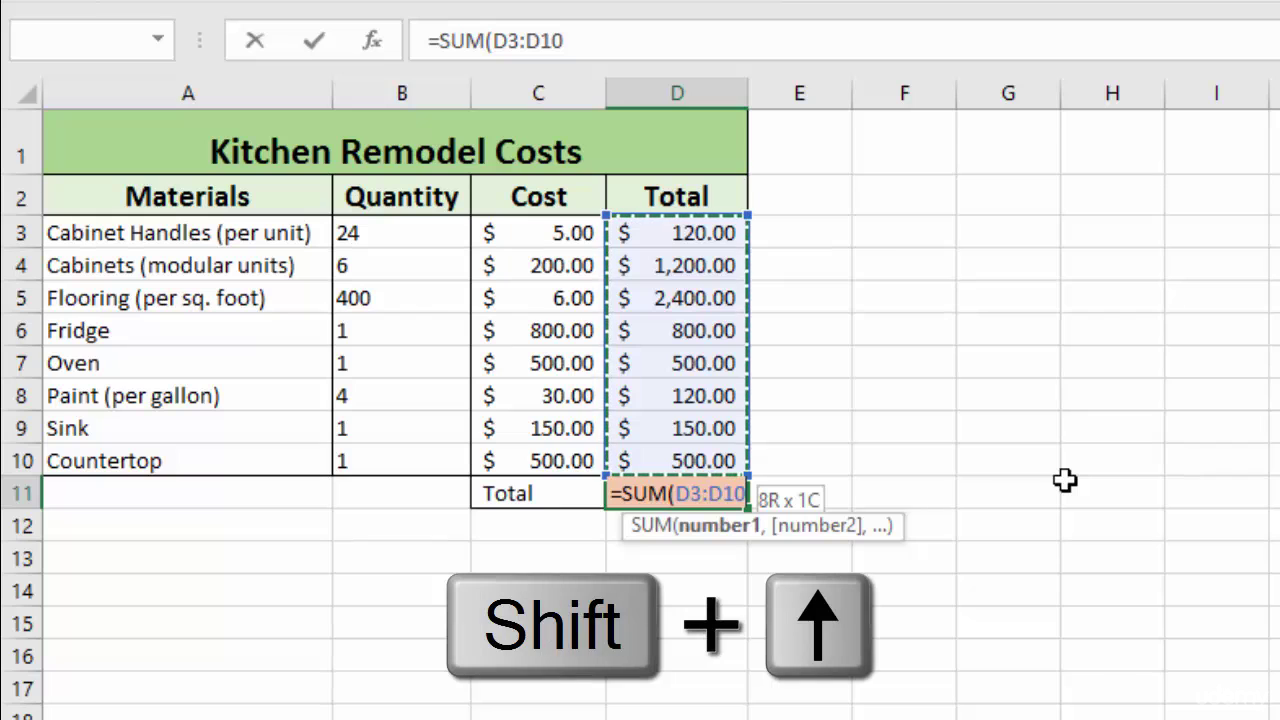